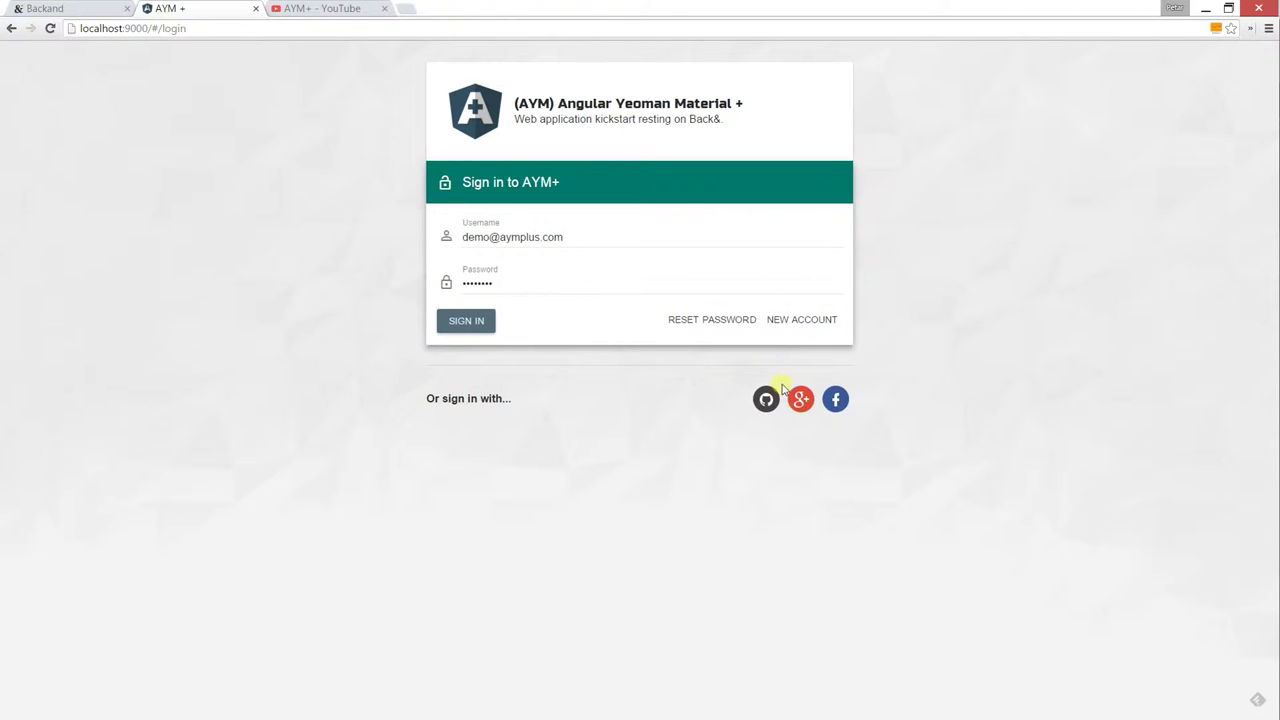
Bring up the AYM+ new-account form, then view Backand's Registered Users list (Admin and demo User)
click(802, 322)
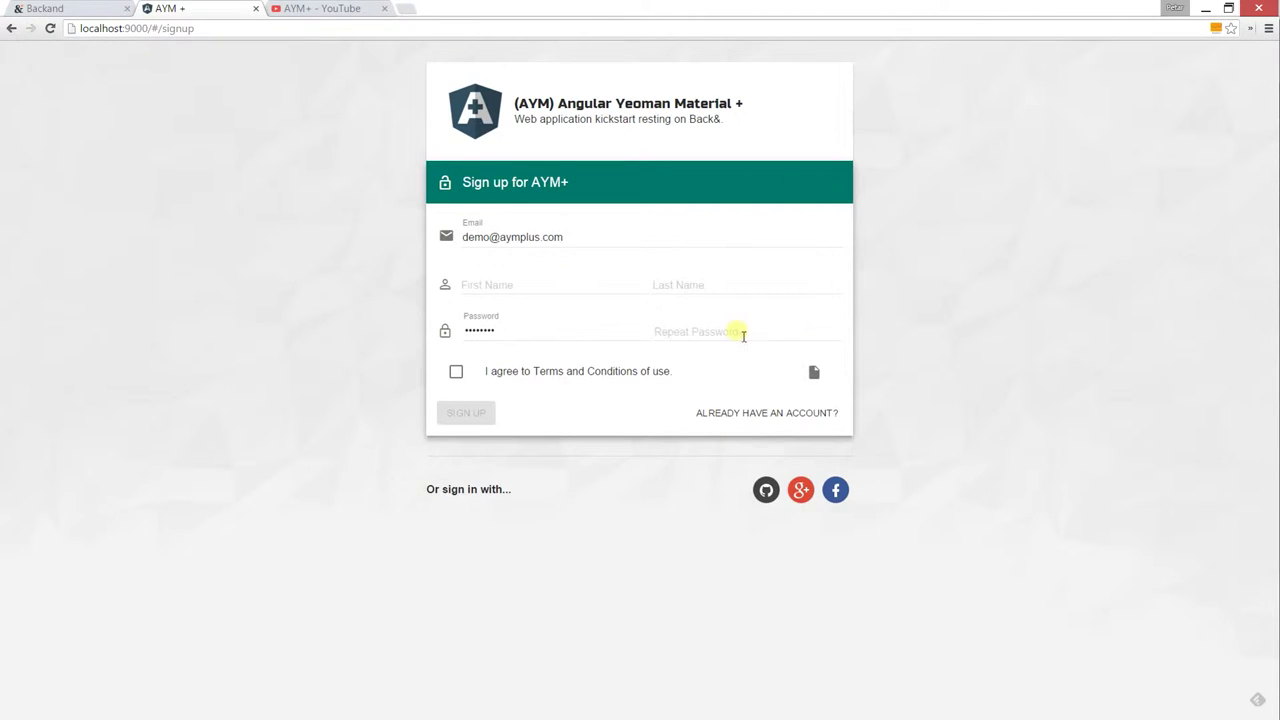
click(66, 14)
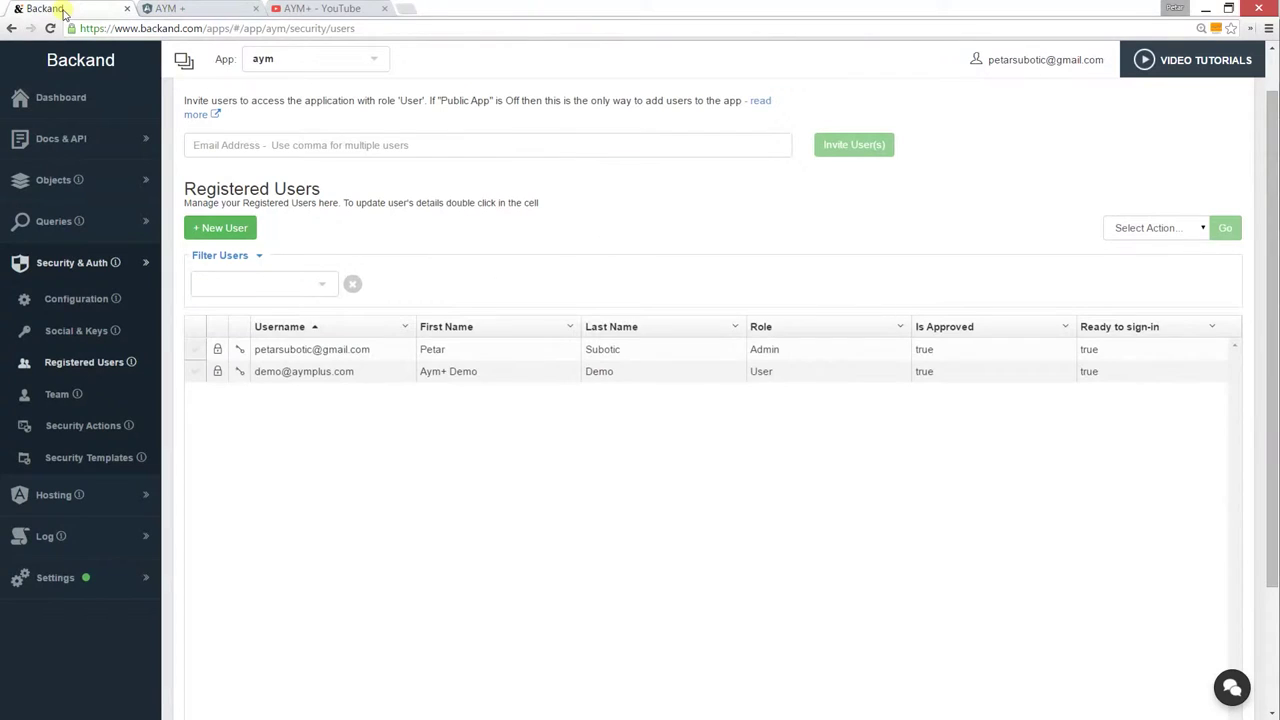
Put Backand in its own widened window snapped right, beside the AYM+ sign-up page
drag(64, 12, 374, 171)
key(super+Right)
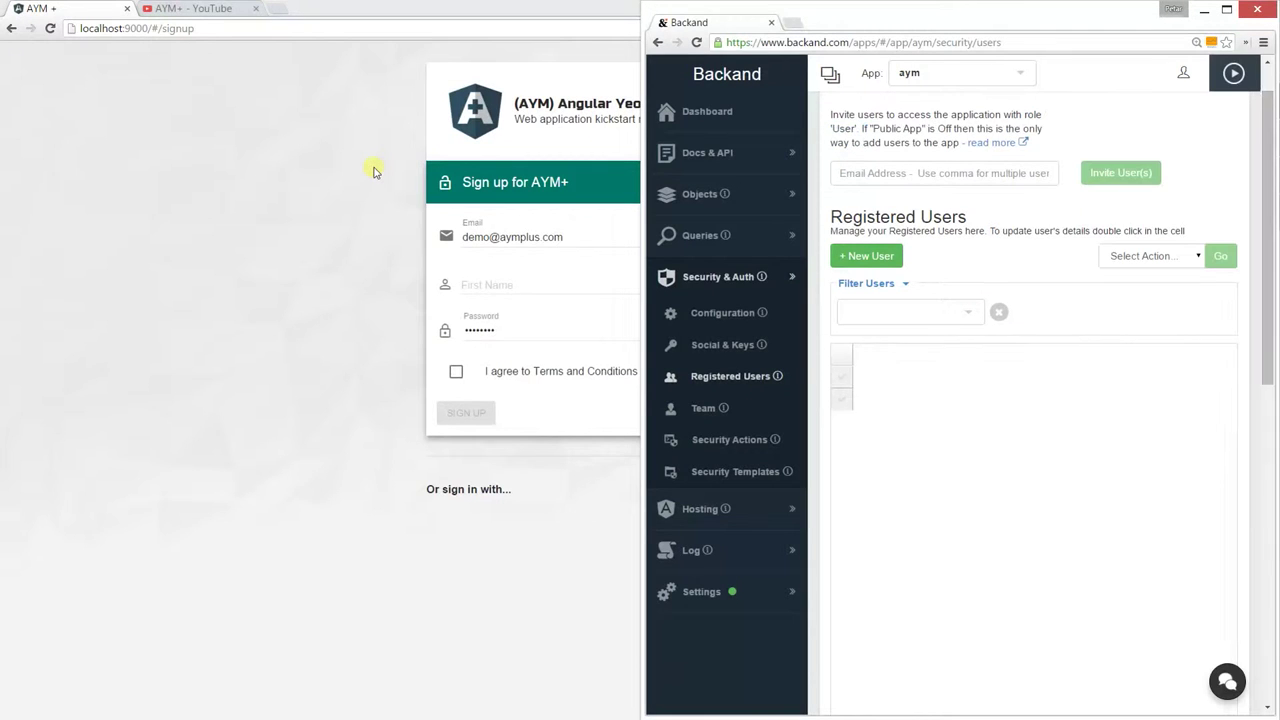
drag(650, 315, 362, 320)
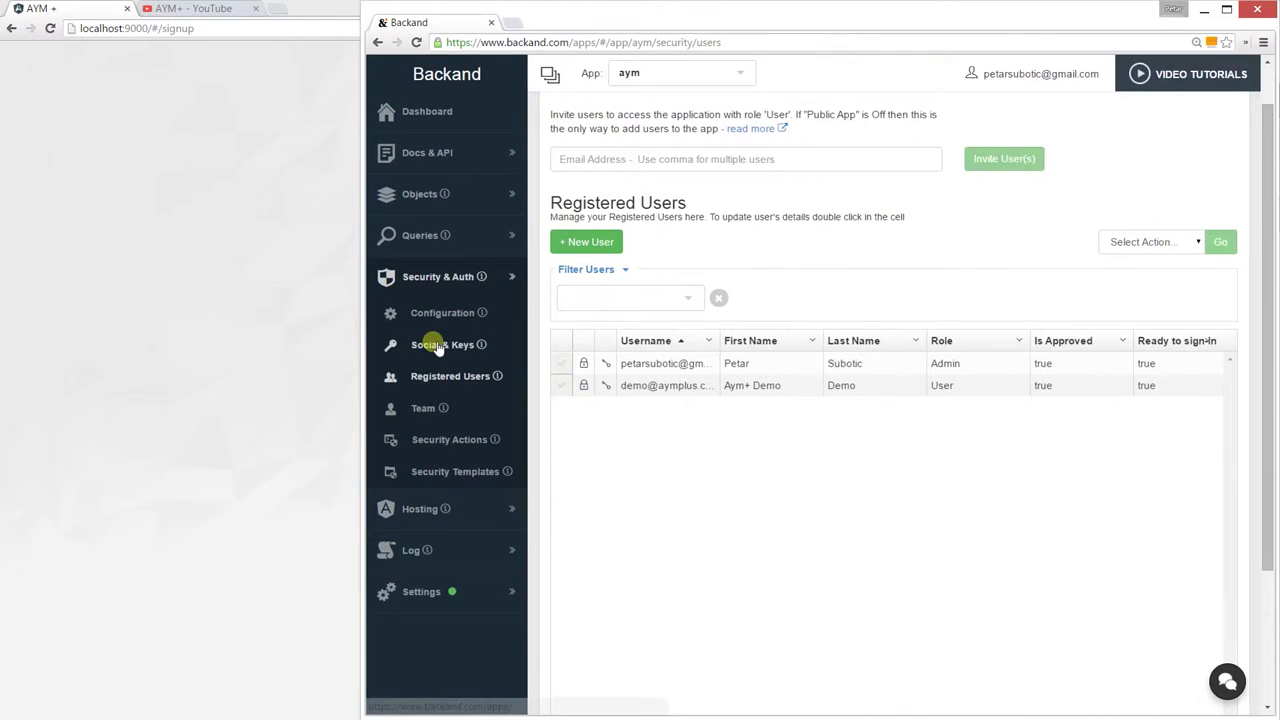
click(287, 392)
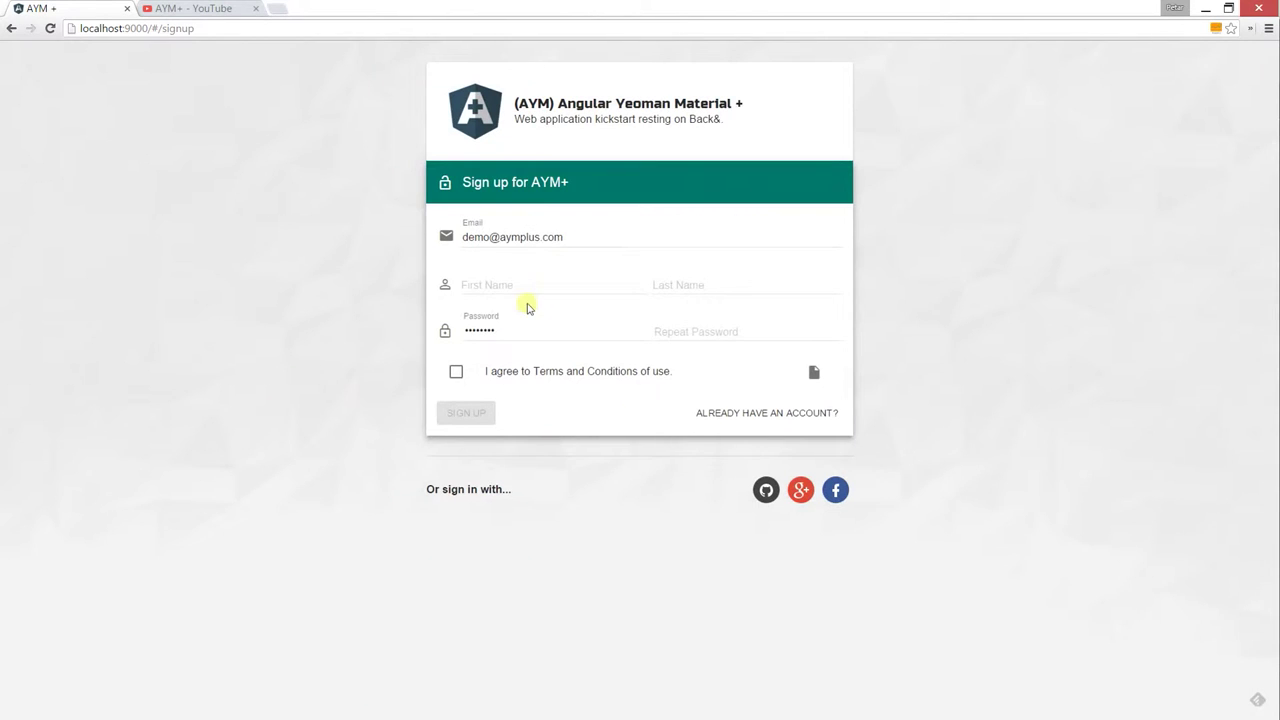
Add 2 to the e-mail for a new address and enter first name Demo, last name Aym
click(492, 238)
text(2)
click(505, 288)
text(Demo)
key(Tab)
text(Aym)
Enter a password and matching repeat password, accept the terms, and submit the sign-up
click(510, 330)
key(ctrl+a)
text(123)
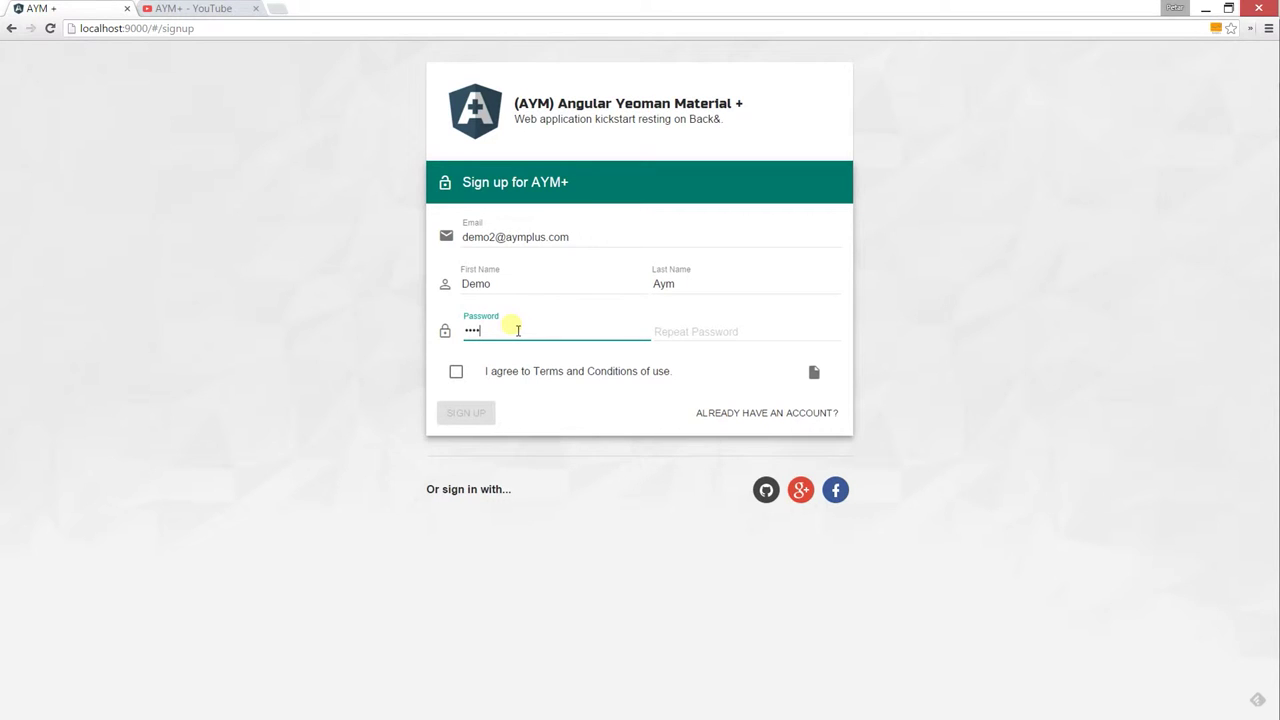
key(Tab)
text(123)
key(ctrl+a)
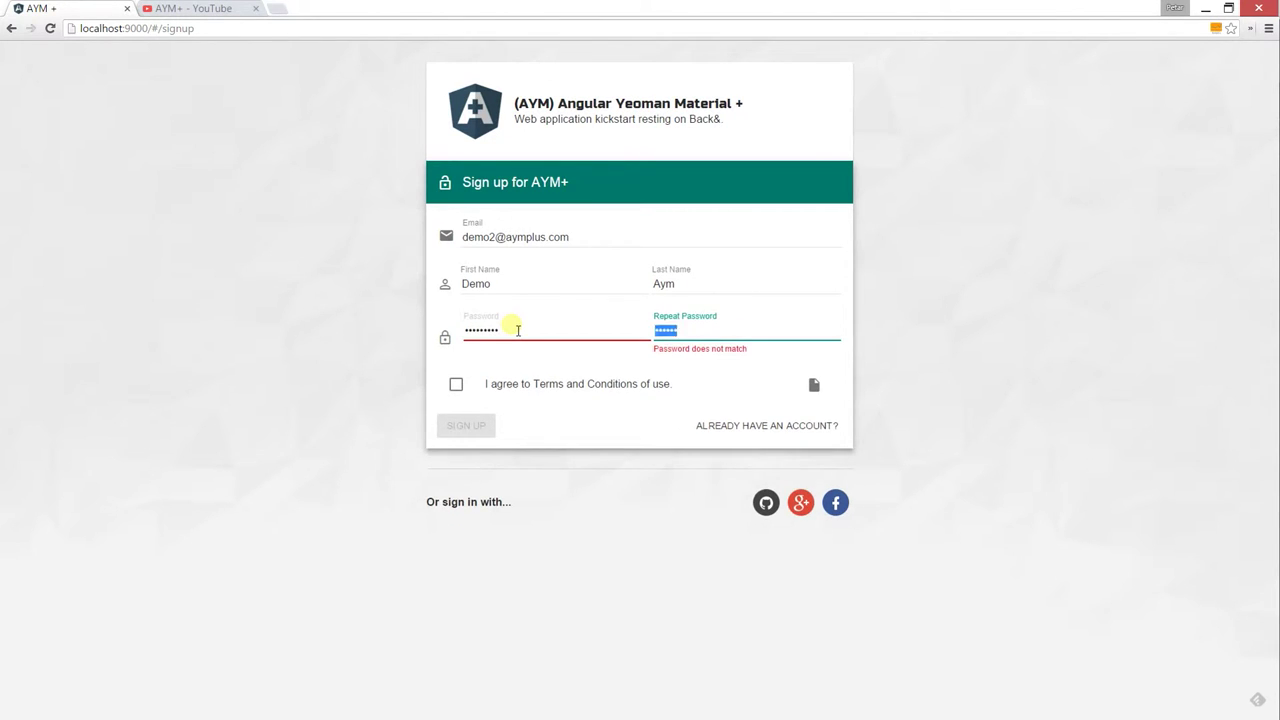
text(89)
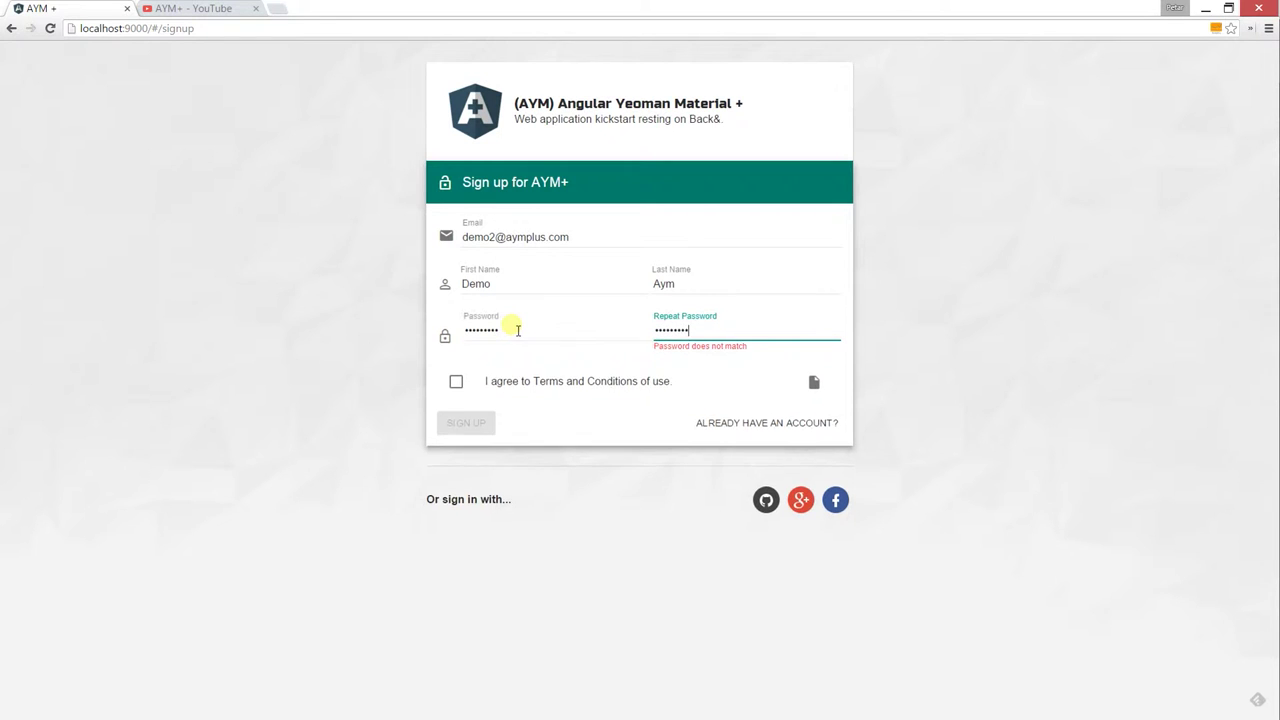
click(457, 372)
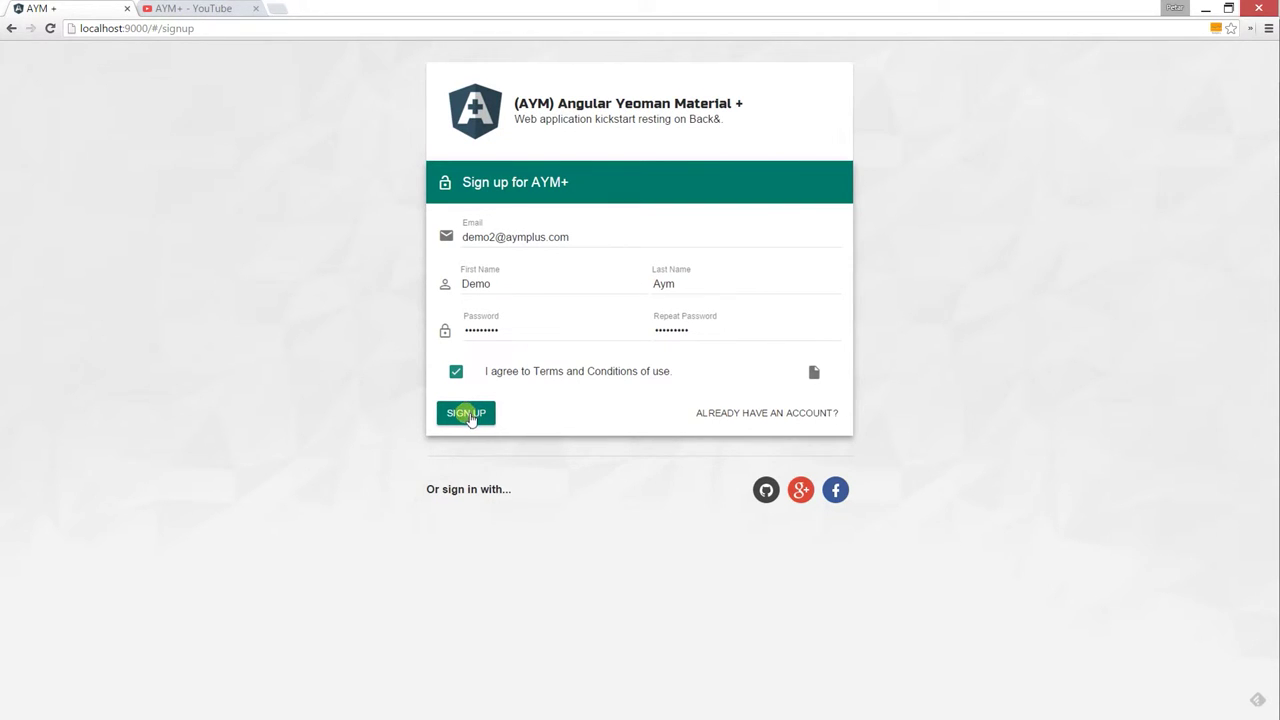
click(467, 414)
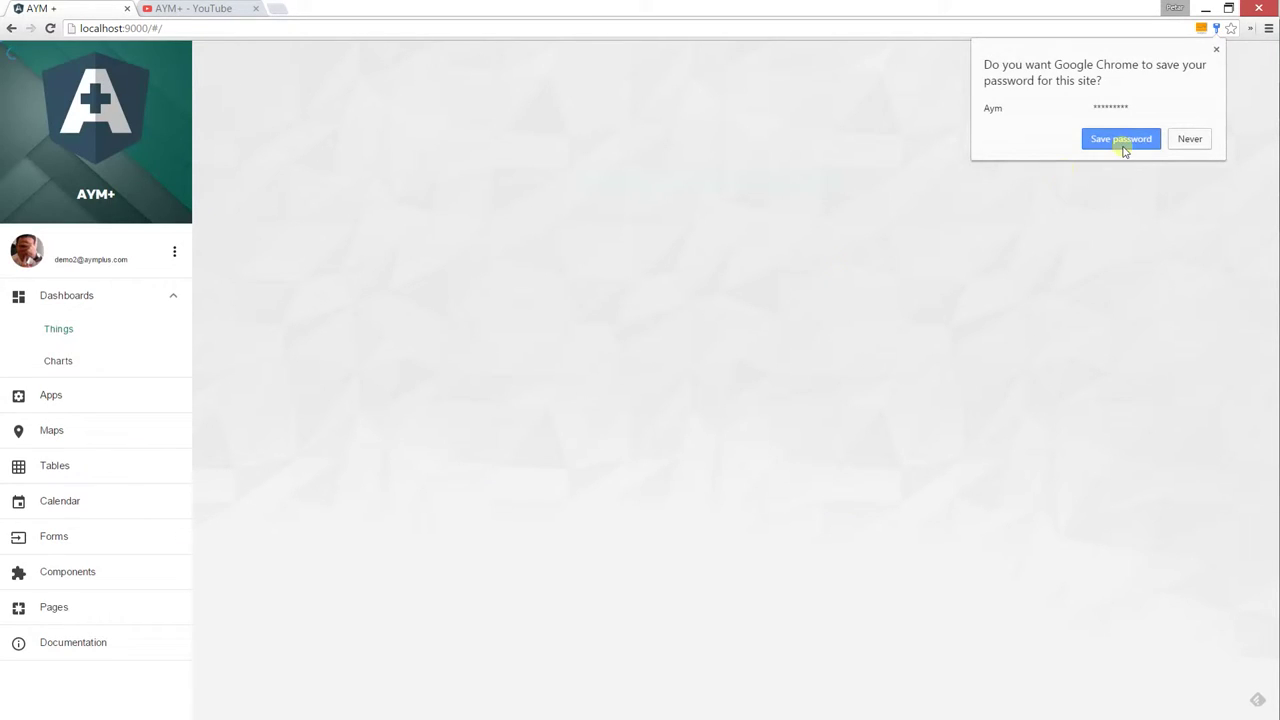
Let Chrome save the new account's password, then return to the Backand window
click(1122, 140)
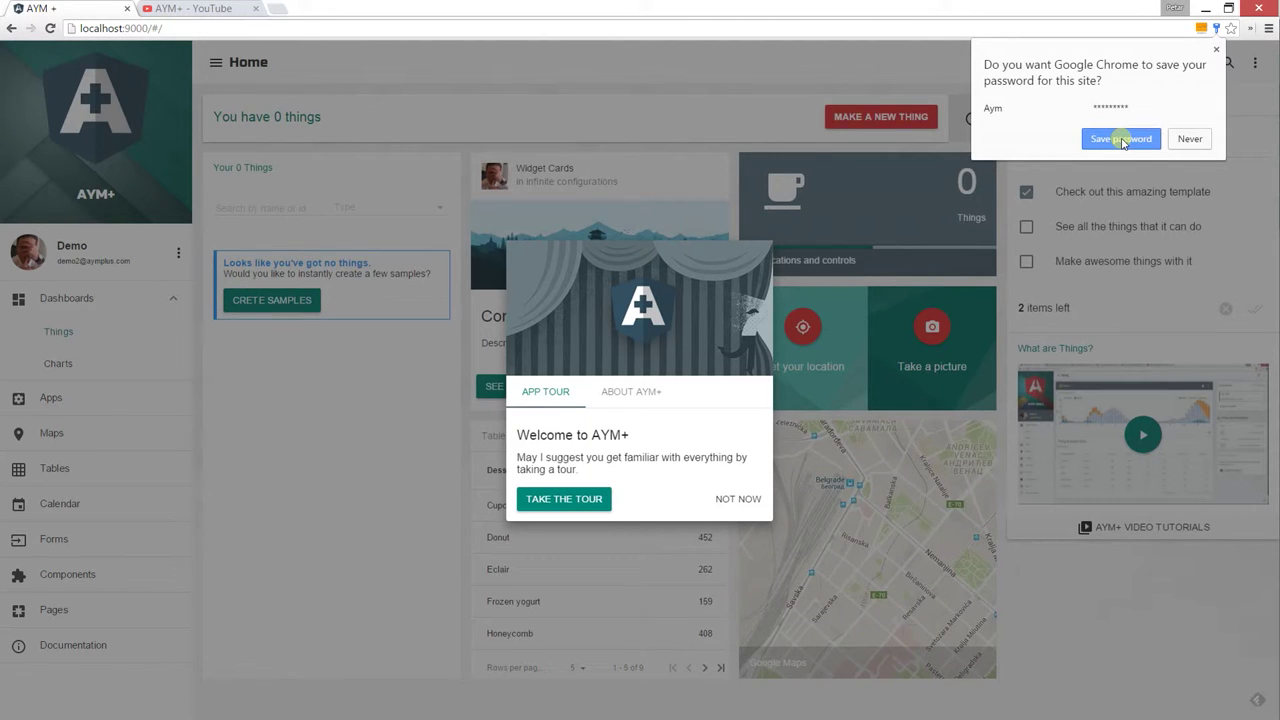
click(1123, 140)
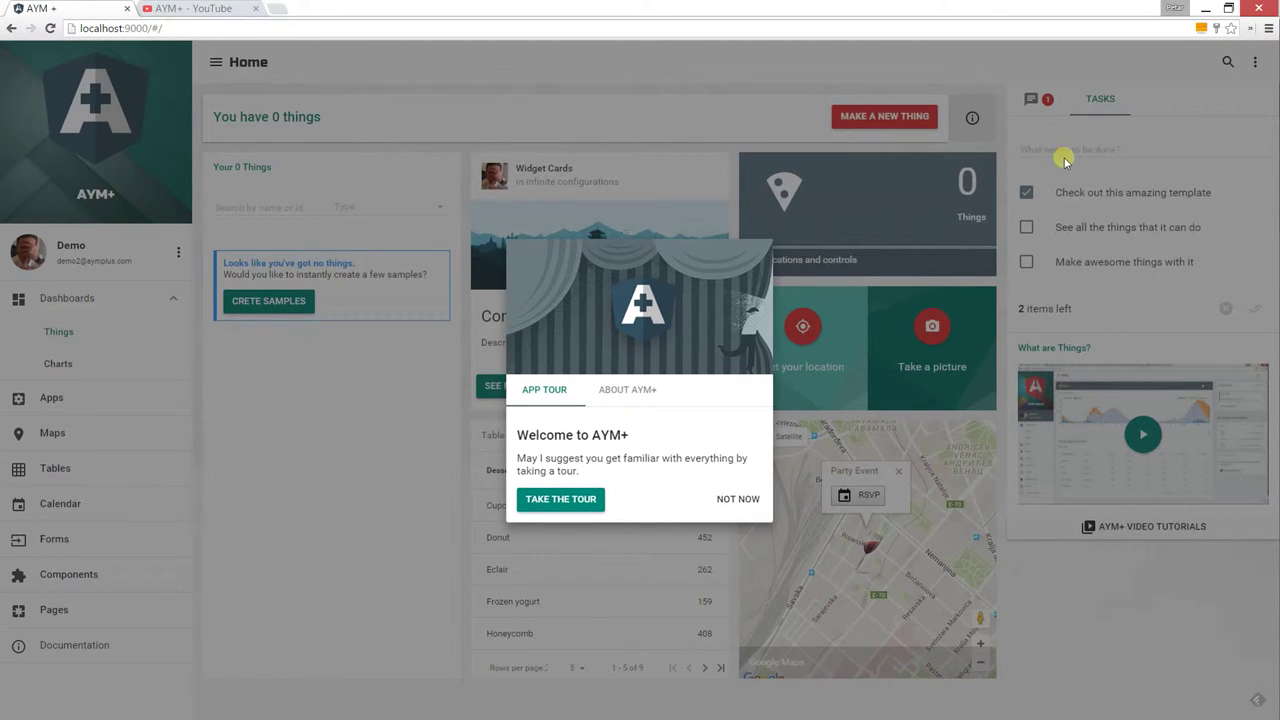
key(alt+Tab)
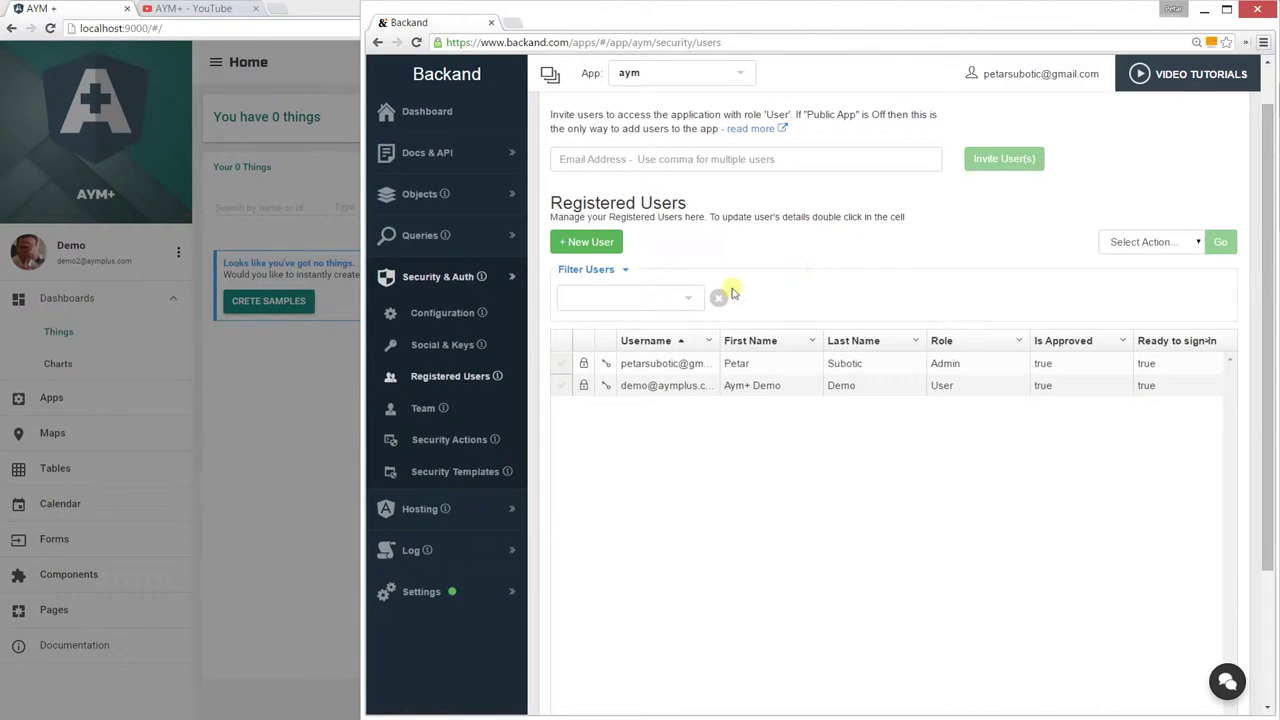
Refresh Registered Users to see Demo Aym, then enable Sign-up Email Verification in Configuration
click(475, 380)
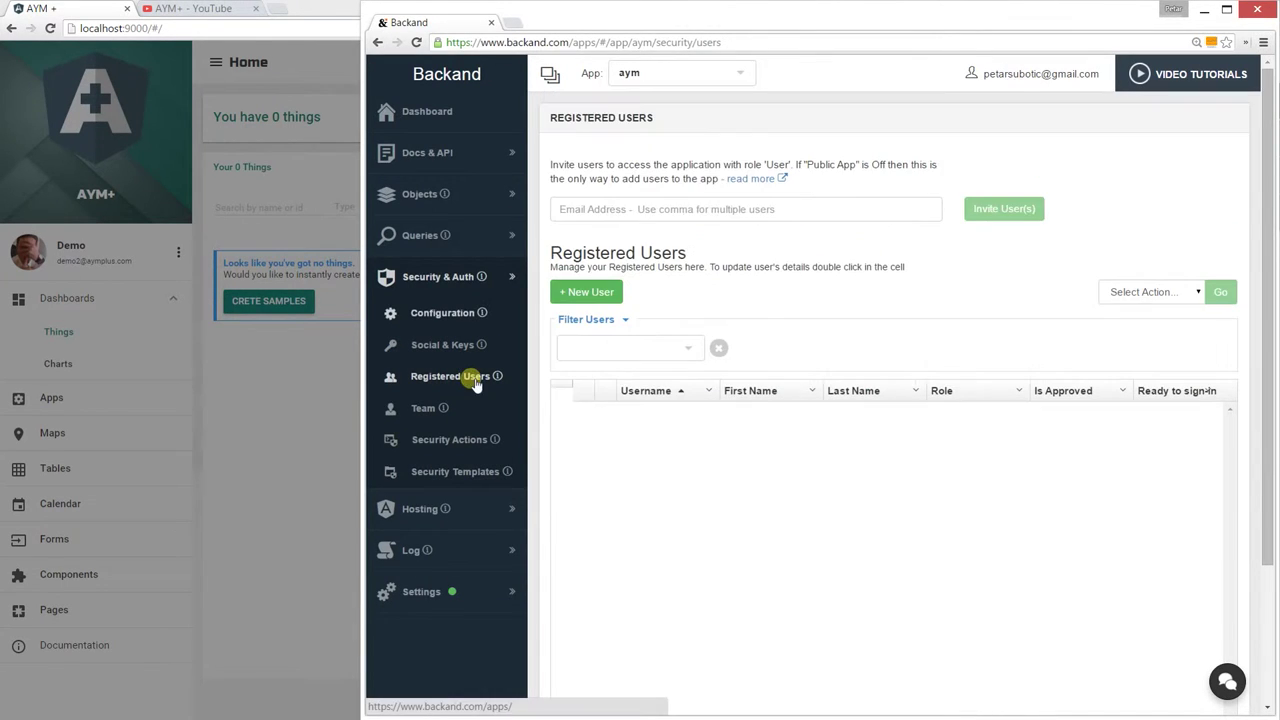
click(472, 314)
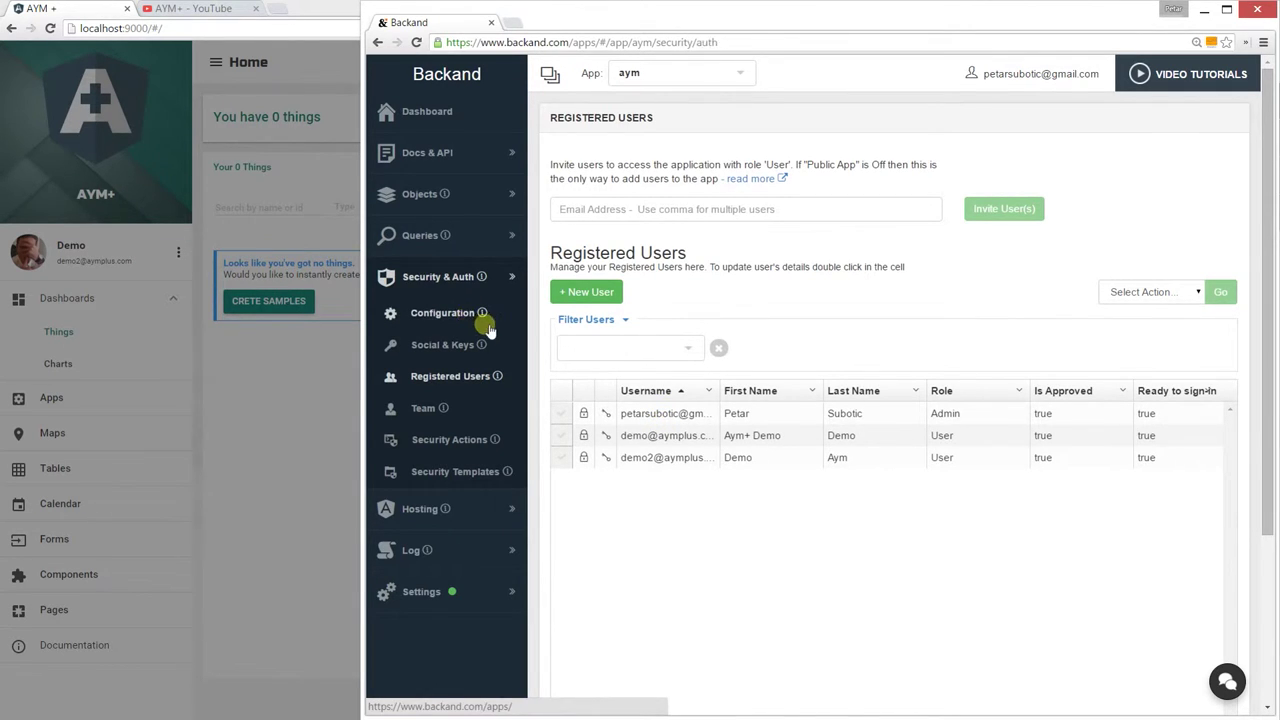
scroll(967, 434, down, 2)
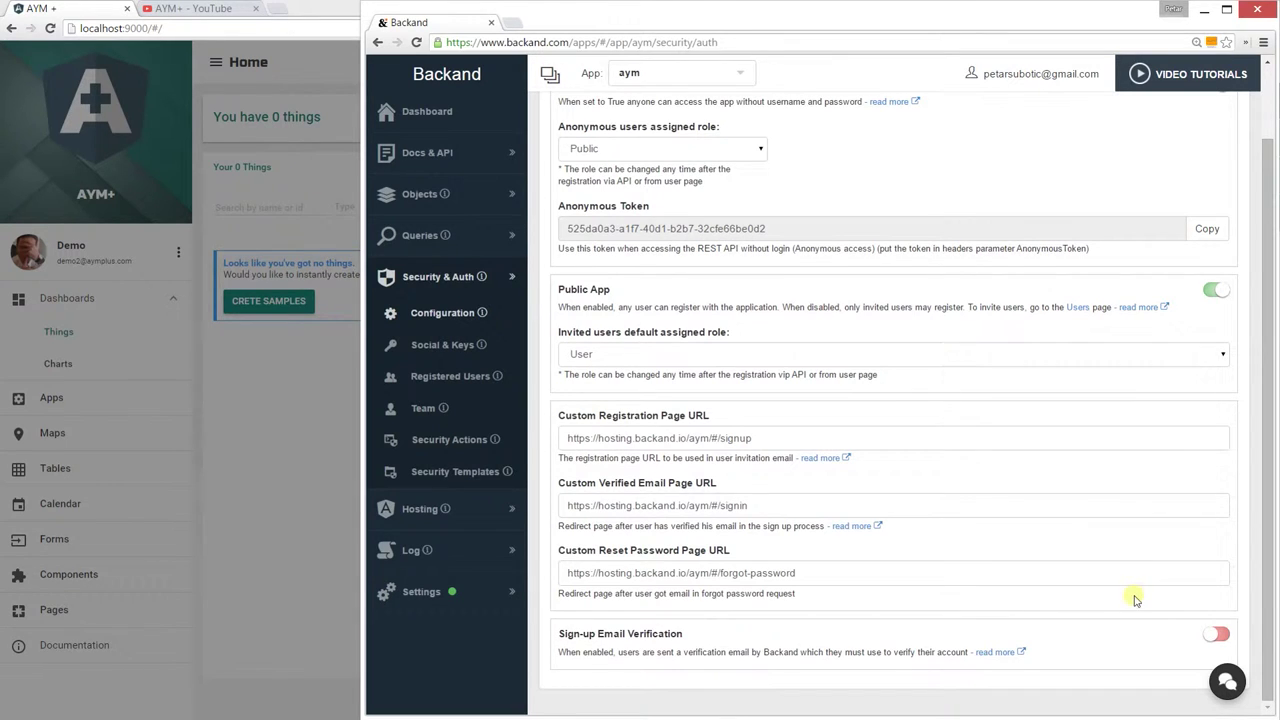
click(1219, 639)
View Security Actions, then skip AYM+'s welcome tour and create three sample things
click(468, 452)
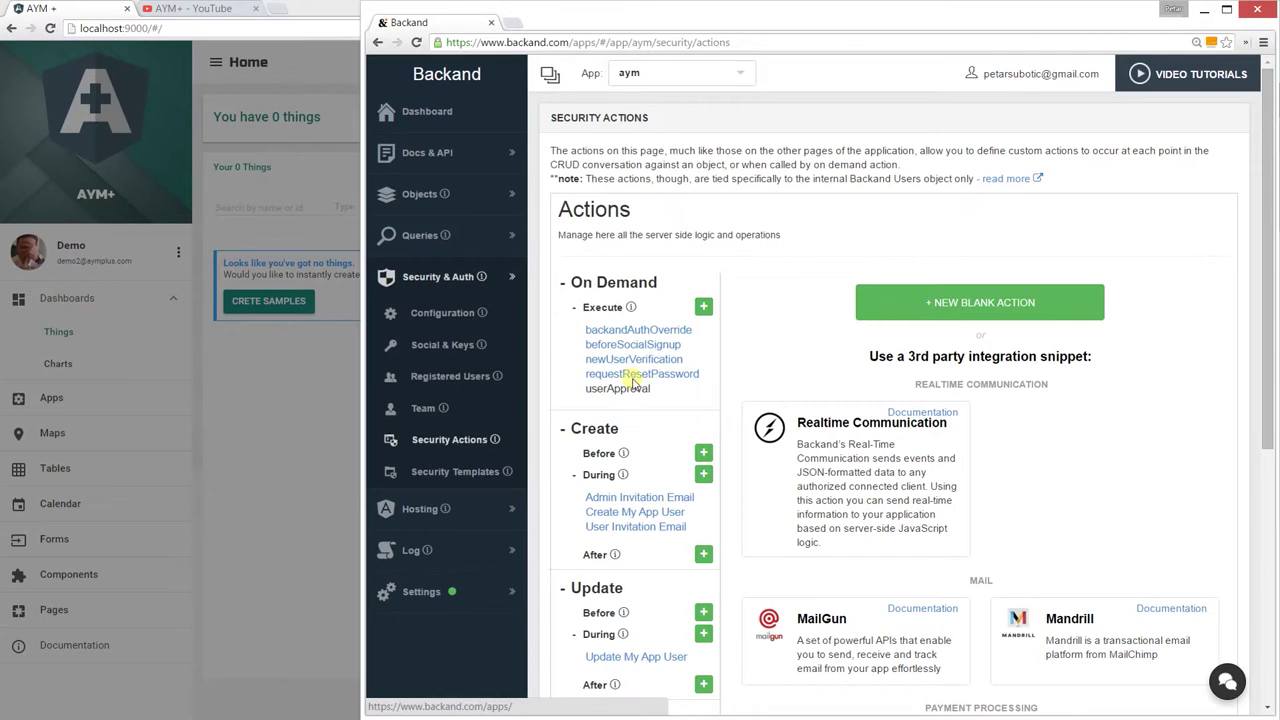
click(280, 378)
click(465, 425)
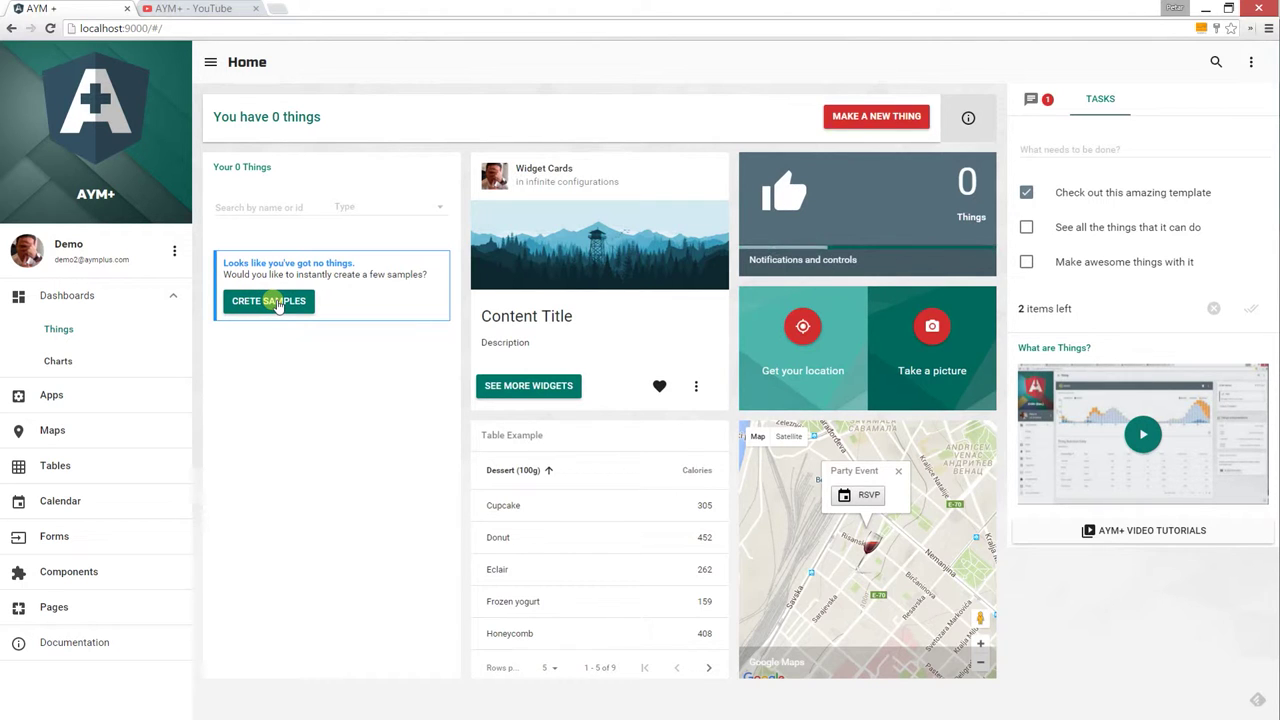
click(281, 318)
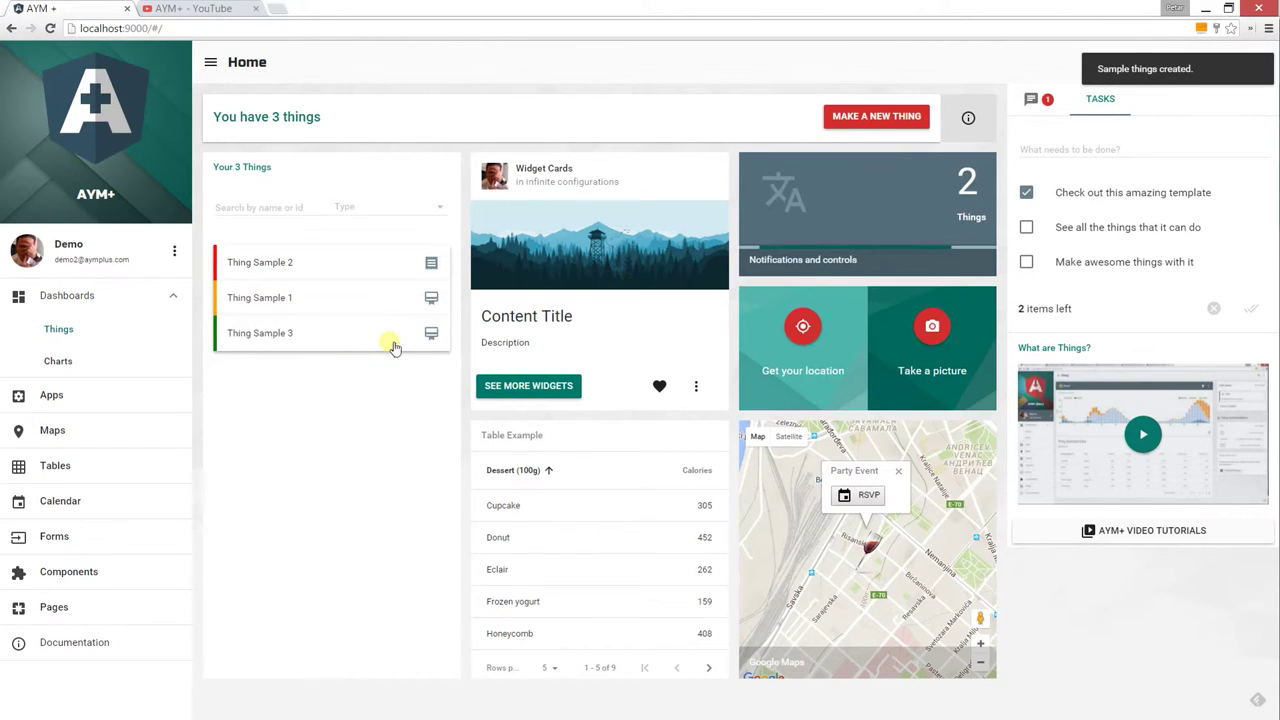
key(alt+Tab)
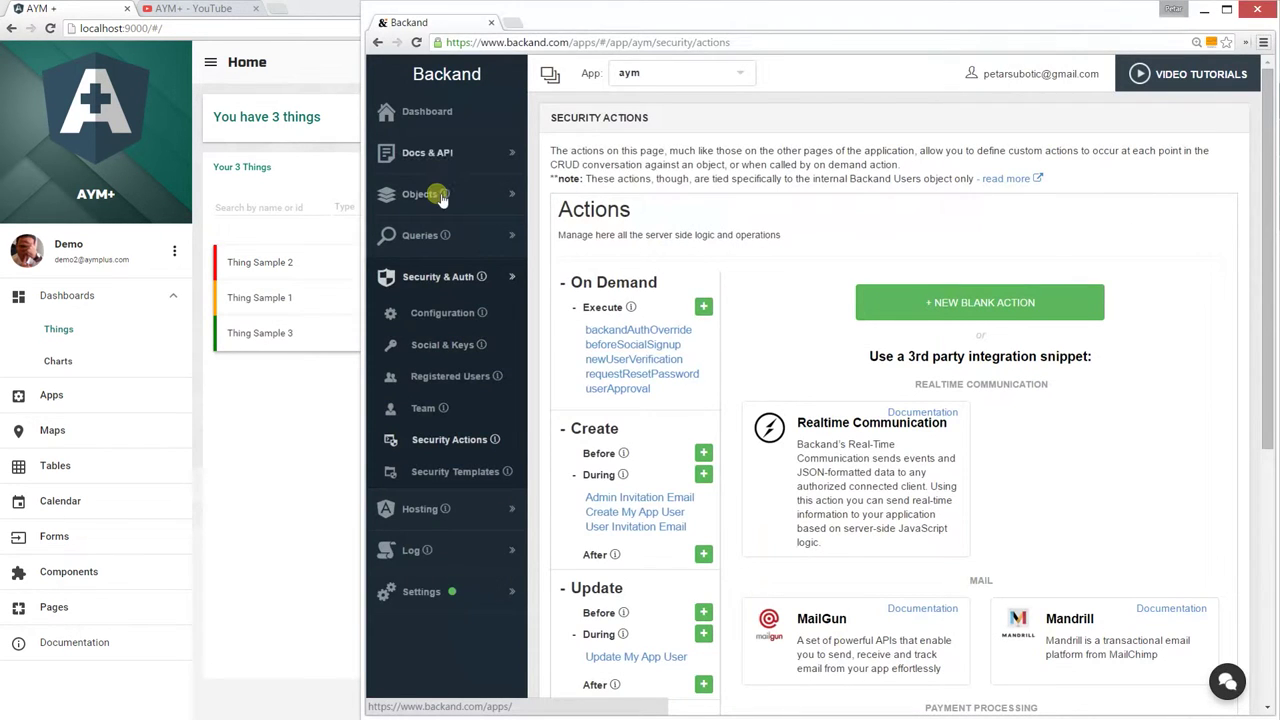
click(425, 195)
Open the things object in Backand to see the three sample rows
click(438, 288)
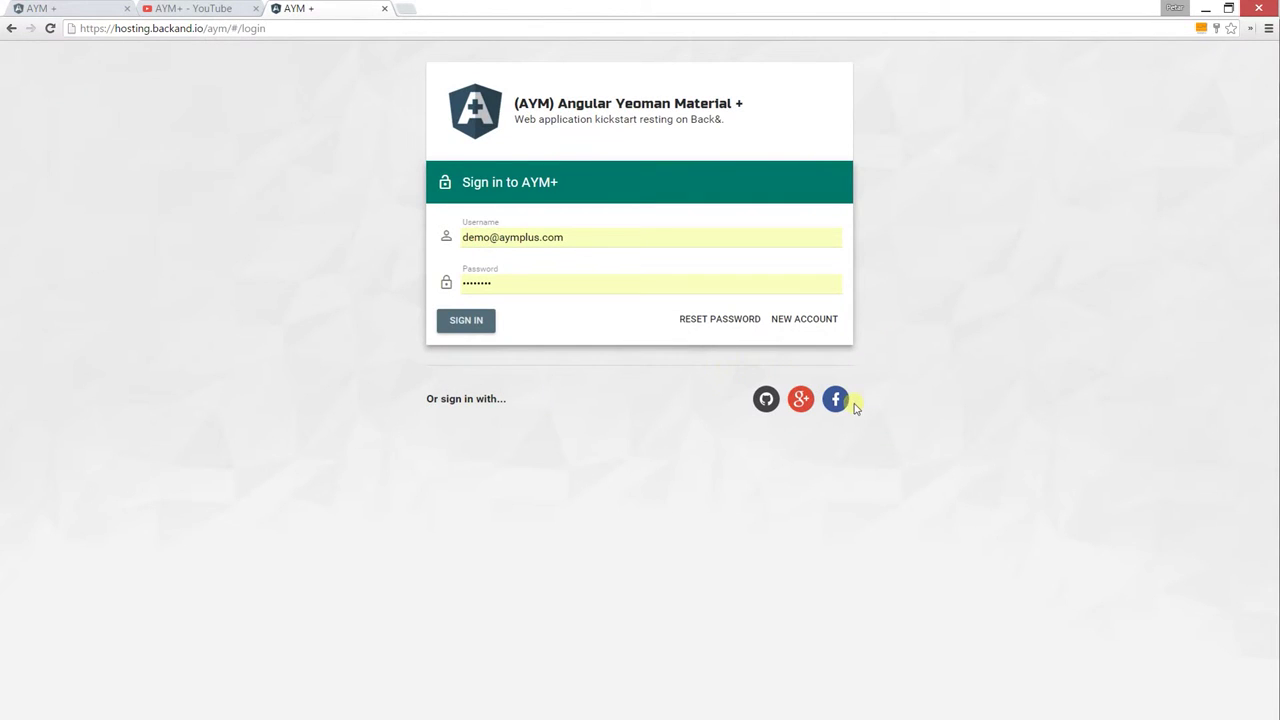
Look at the AYM+ new-account form, go back to sign-in, then switch to Backand
click(812, 319)
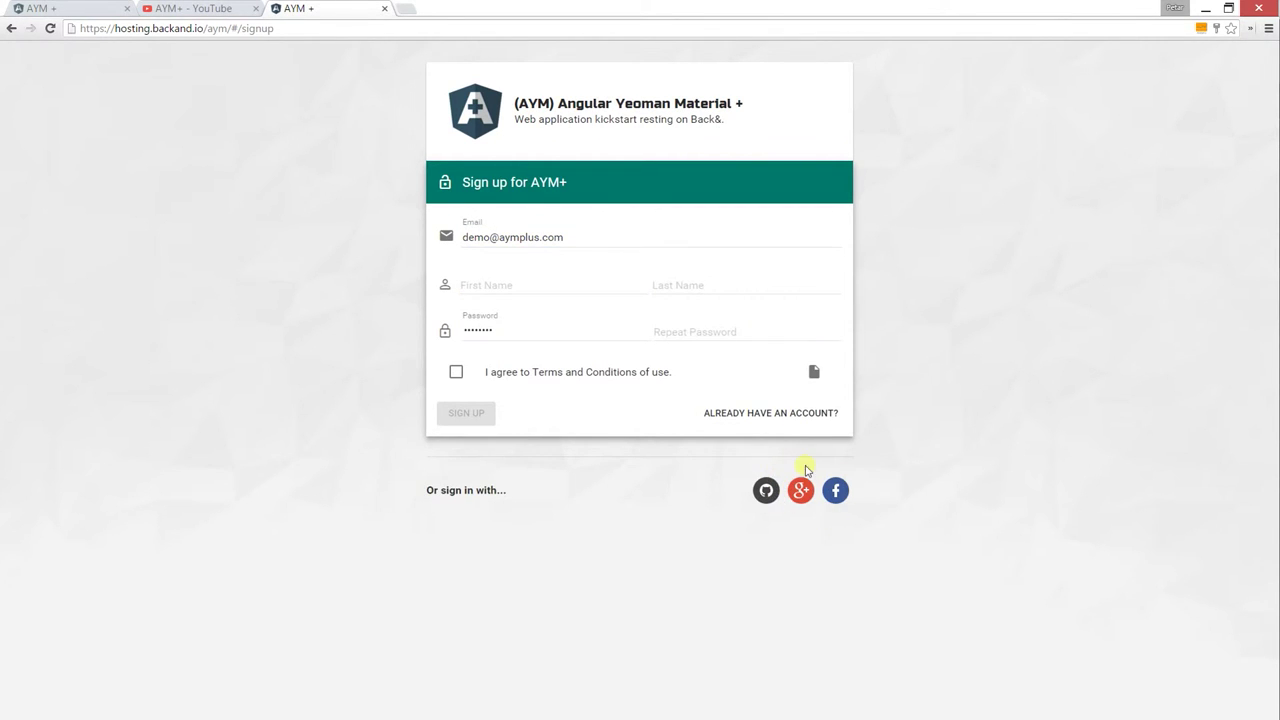
click(786, 415)
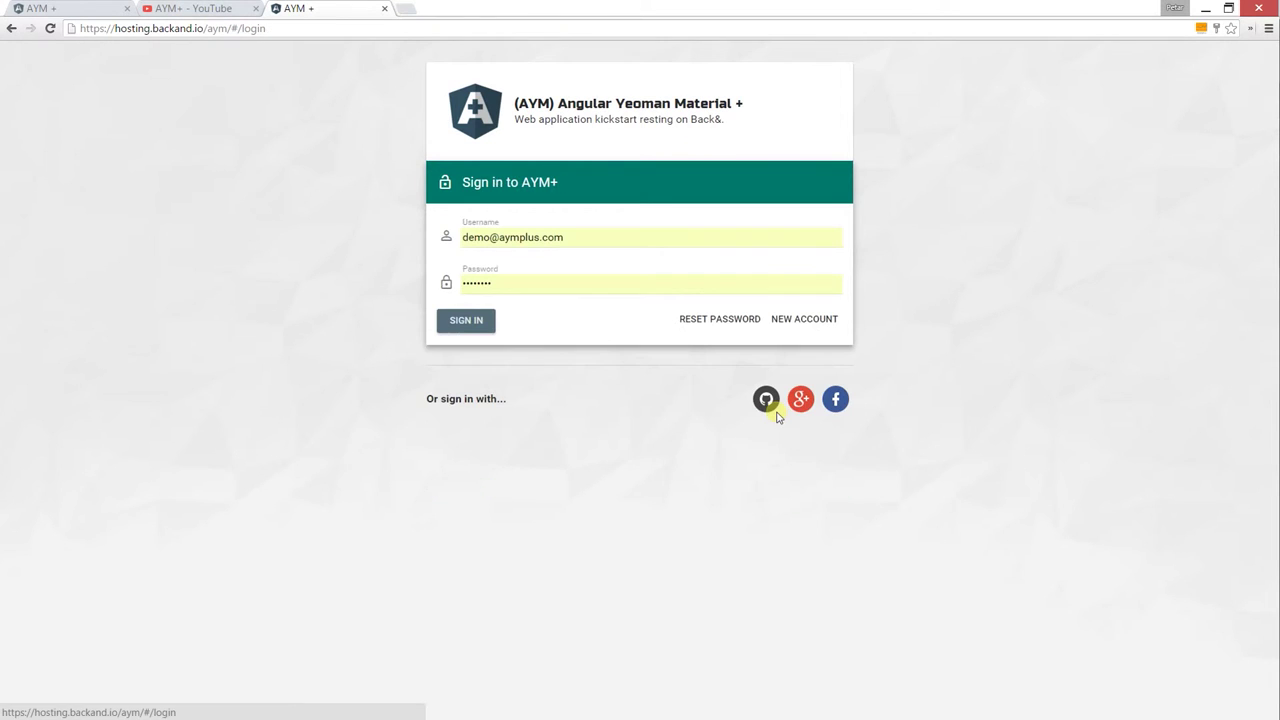
key(alt+Tab)
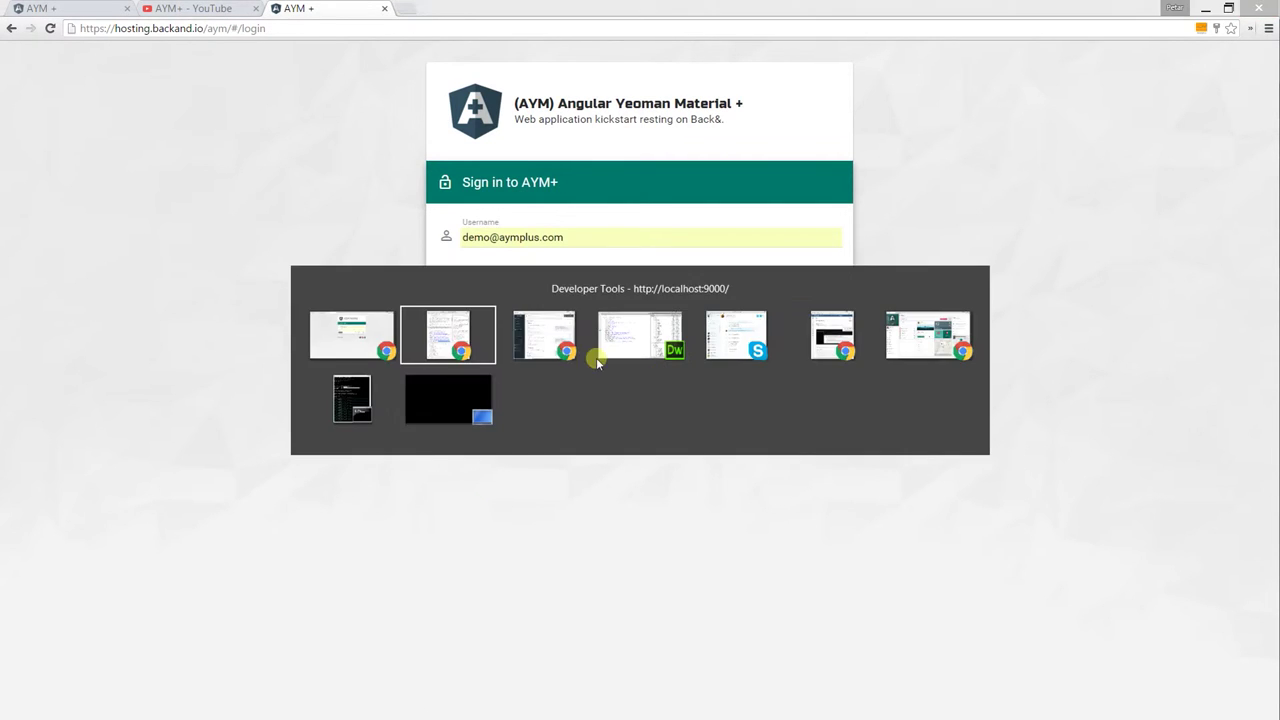
Scroll through the GitHub, Google and Facebook settings on Social & Keys, then return to AYM+ sign-in
scroll(735, 440, up, 1)
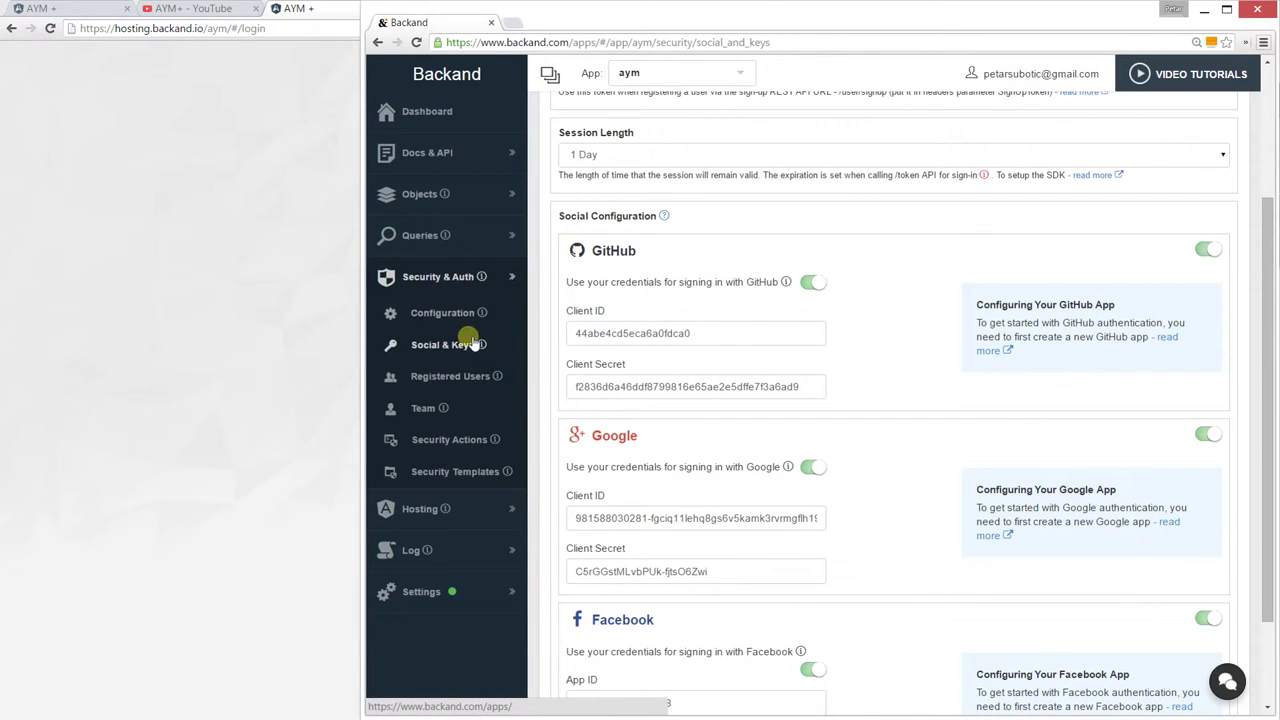
scroll(690, 540, down, 1)
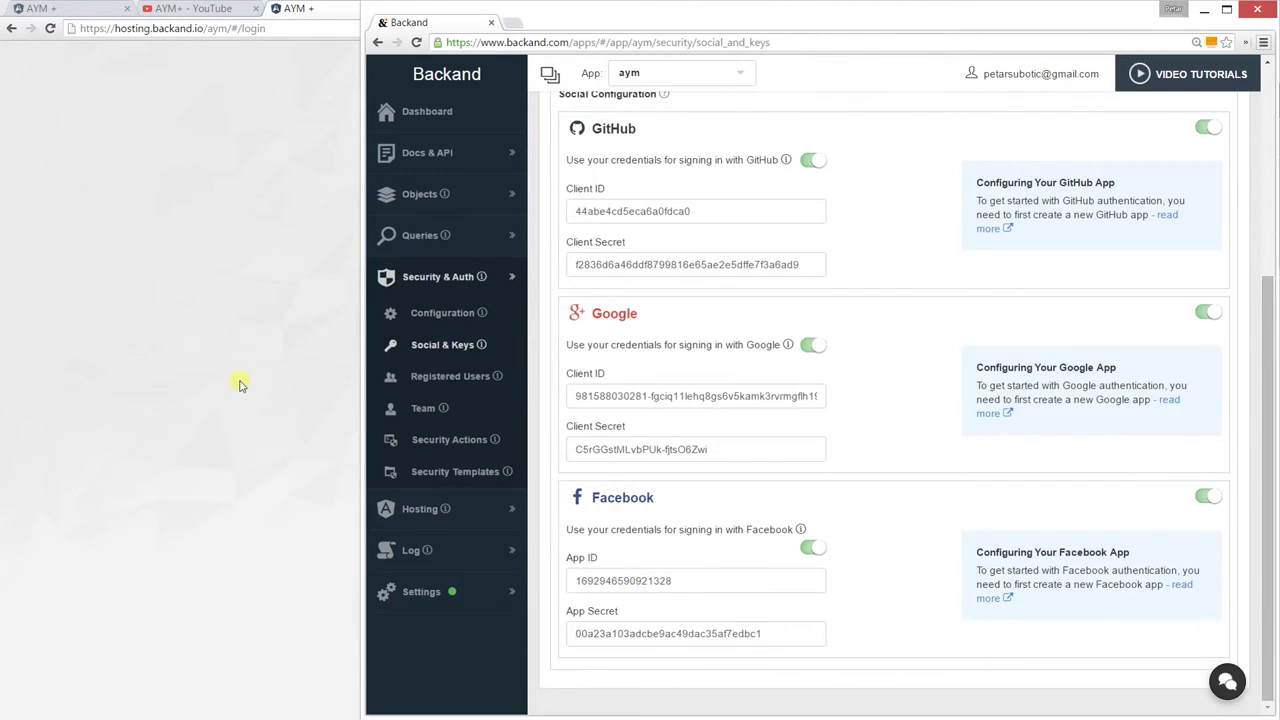
click(240, 388)
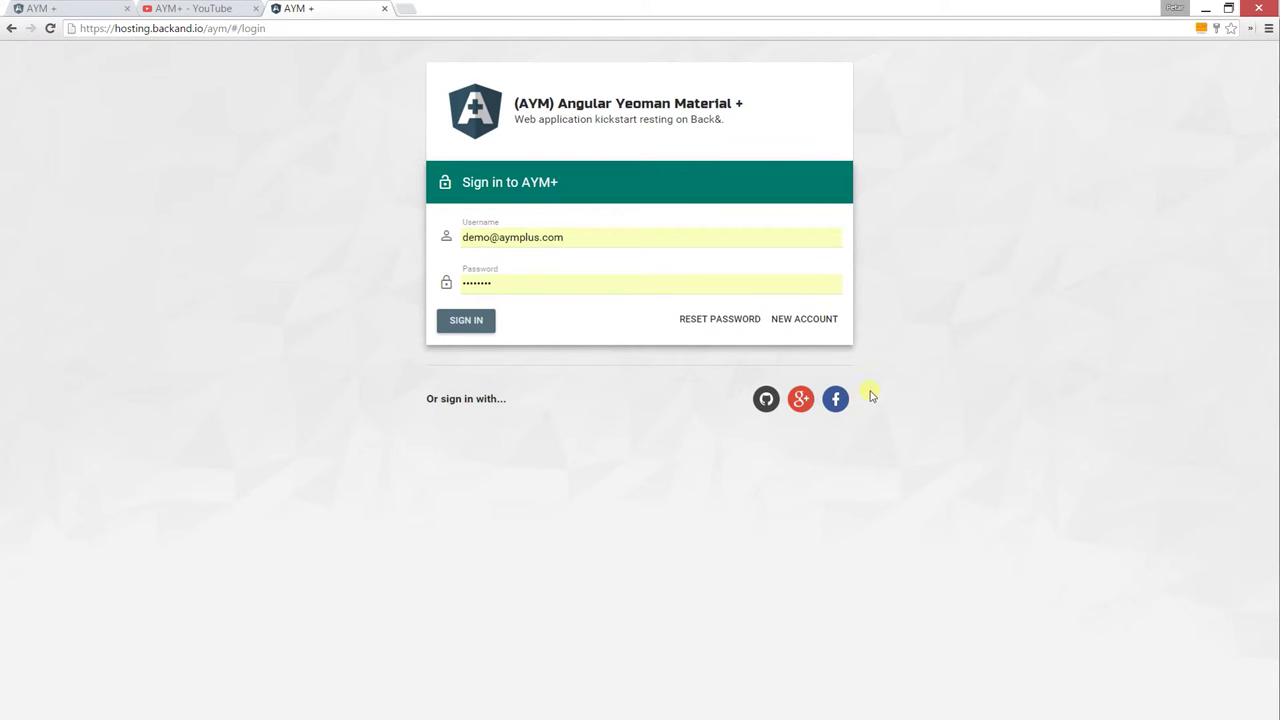
Sign in to AYM+ via Google with the first listed account, then open the user menu
click(806, 401)
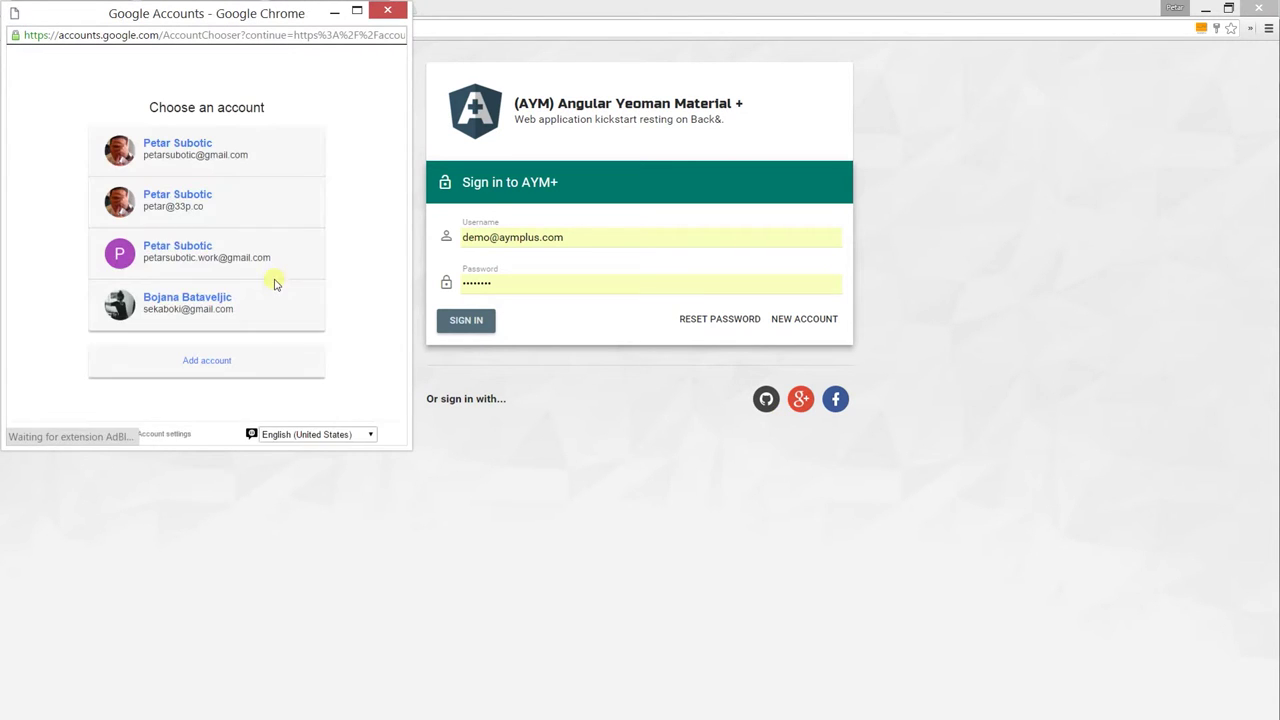
click(281, 157)
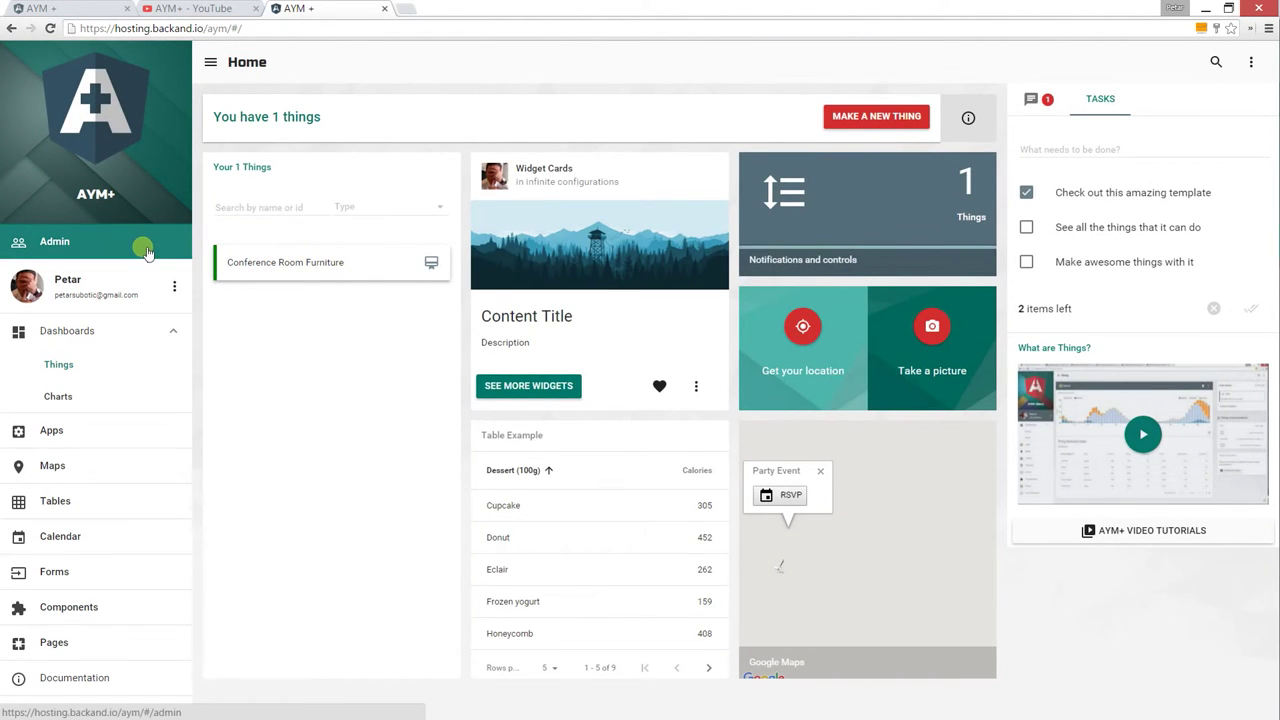
click(174, 286)
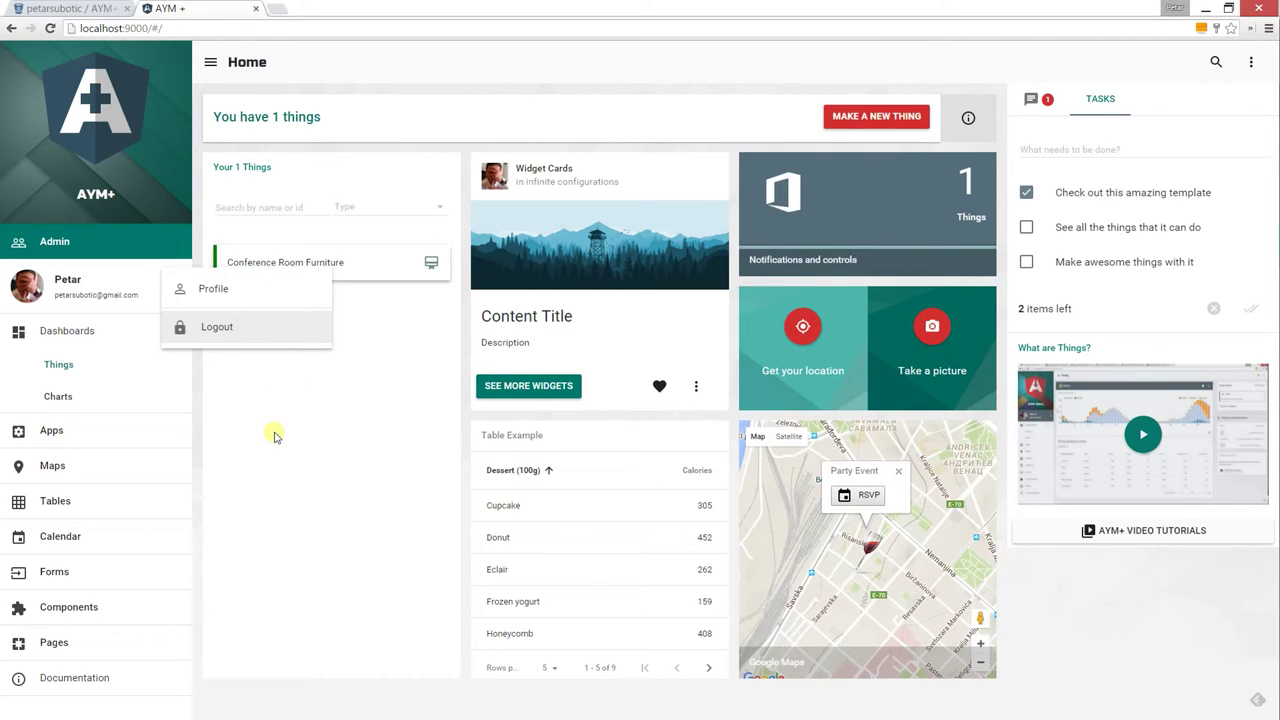
Visit the Dashboards > Charts analytics page, log out, then paste its address back in
click(125, 397)
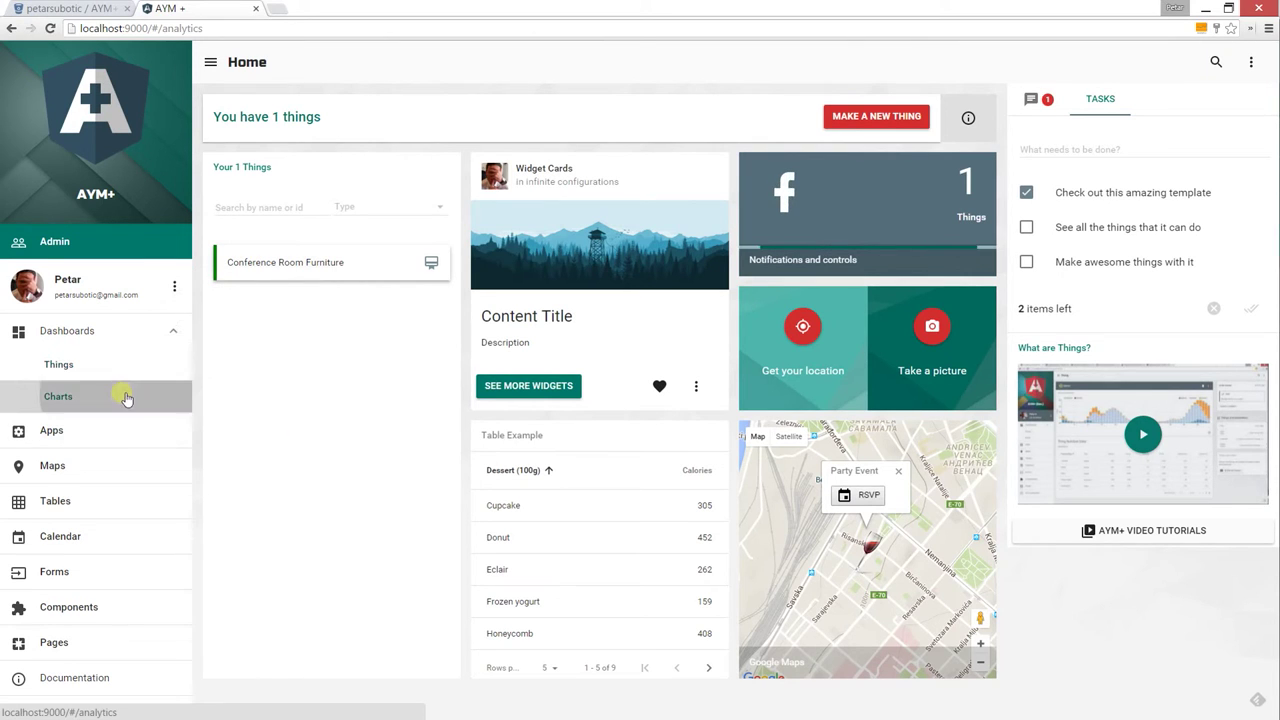
click(250, 28)
key(ctrl+c)
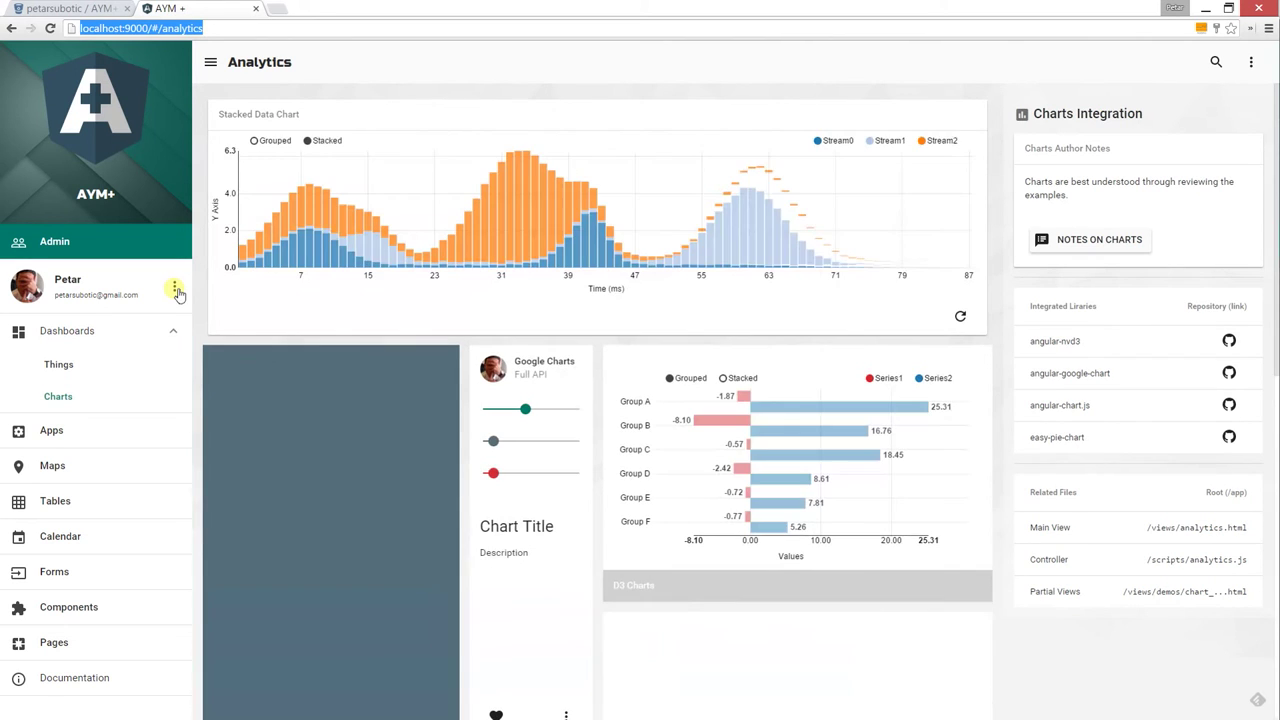
click(175, 289)
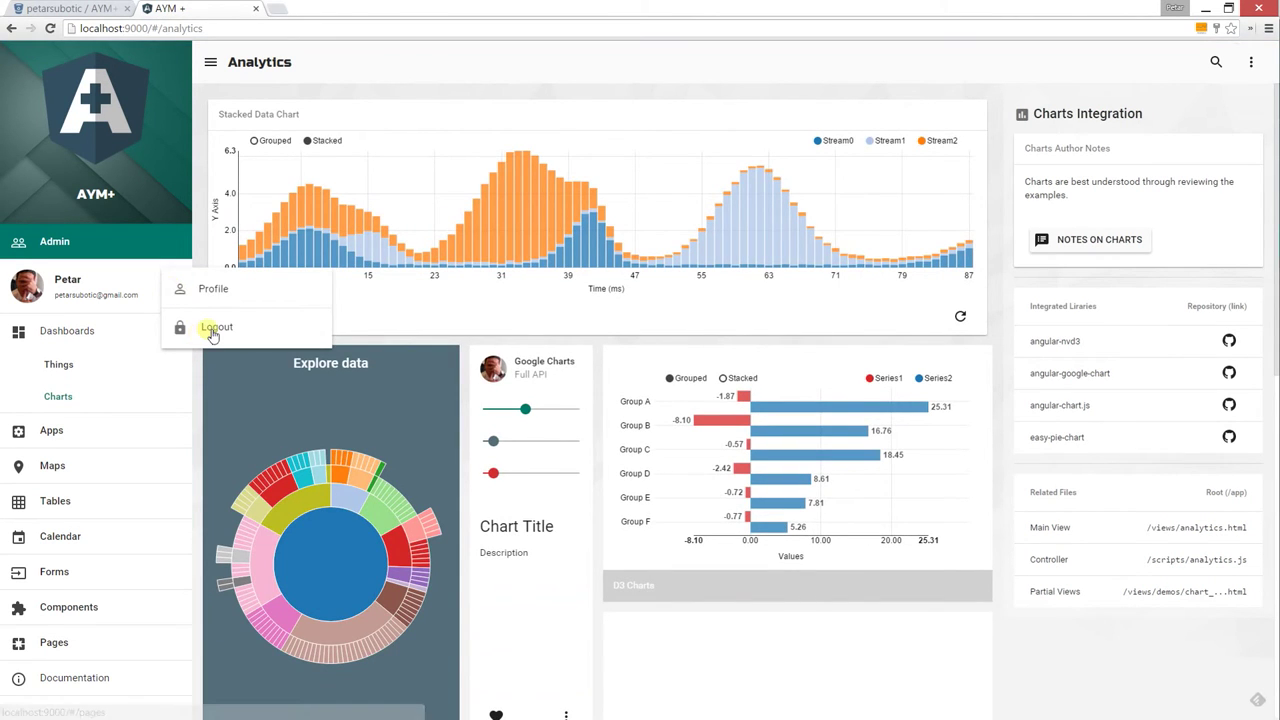
click(235, 326)
click(240, 28)
key(ctrl+v)
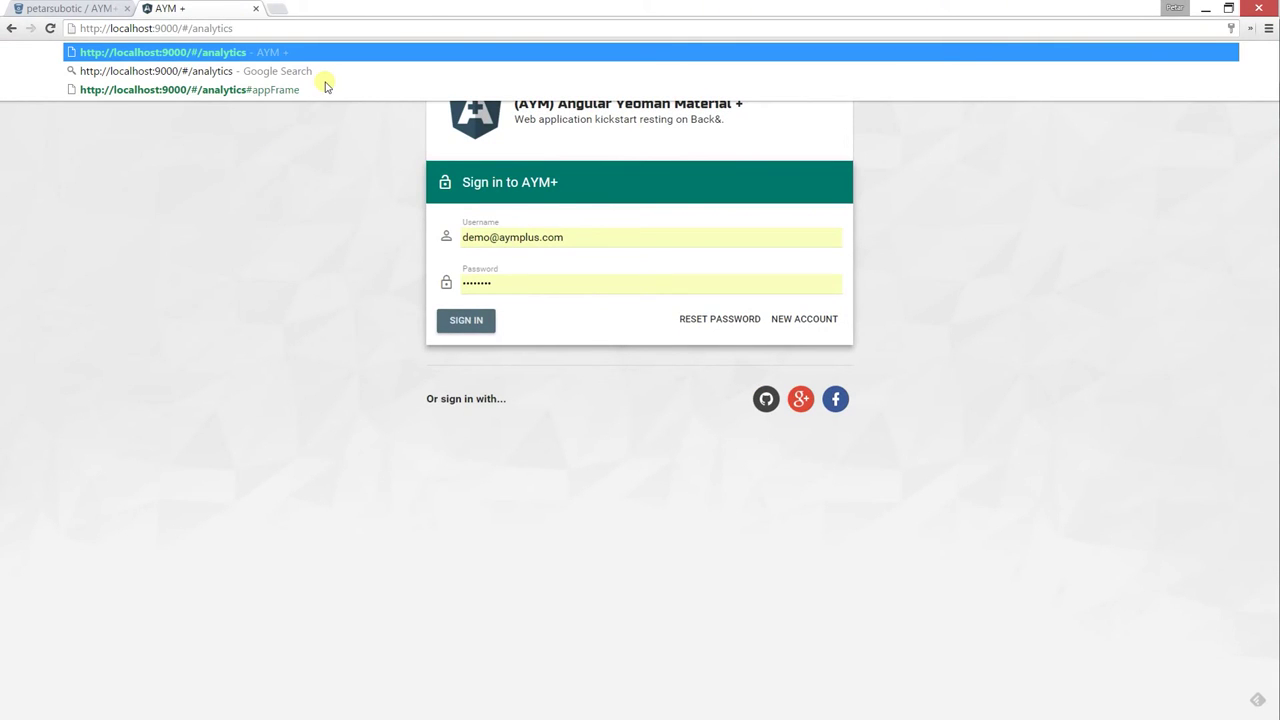
key(Return)
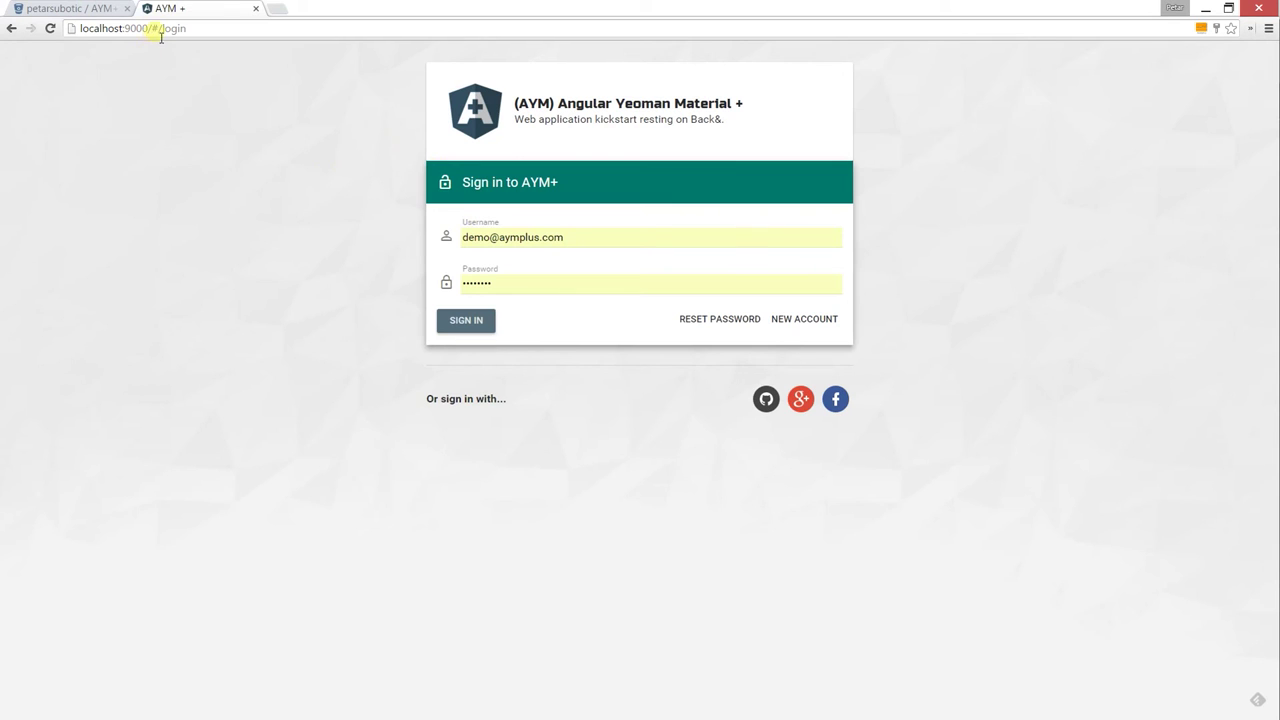
drag(163, 33, 343, 31)
key(BackSpace)
key(Return)
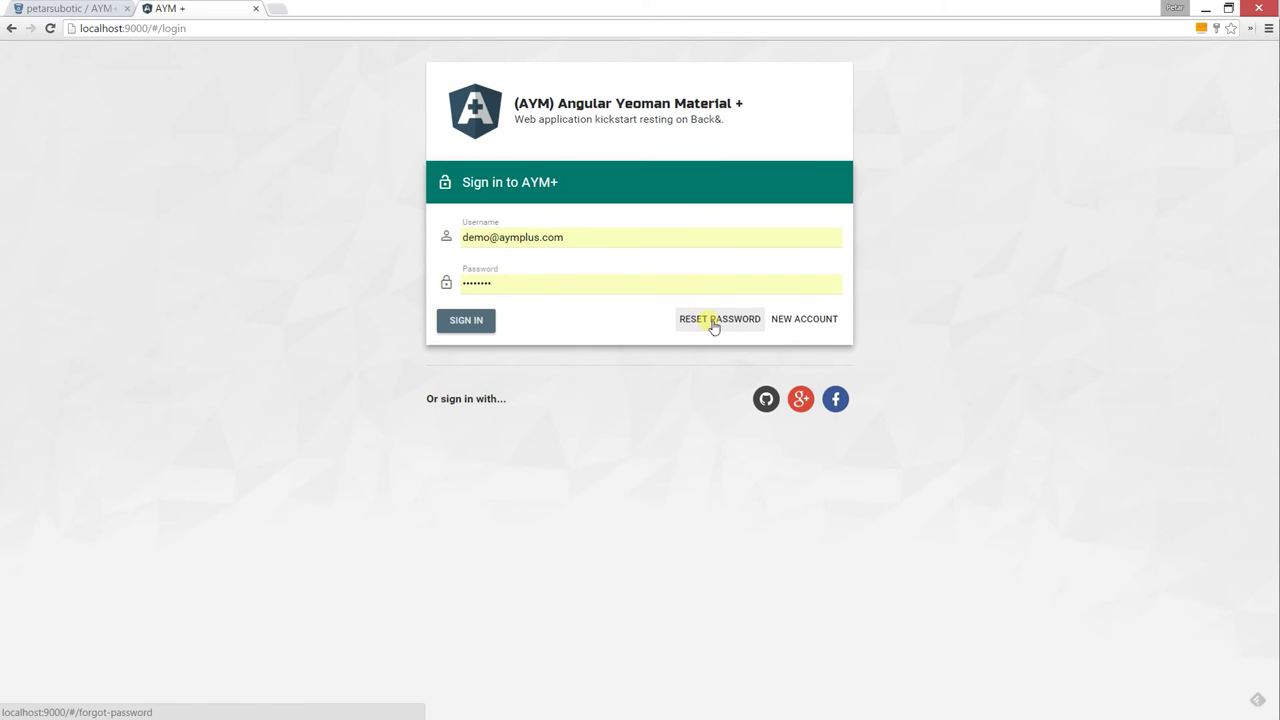
On the RESET PASSWORD form, fill in the account's saved e-mail and submit the reset request
click(714, 321)
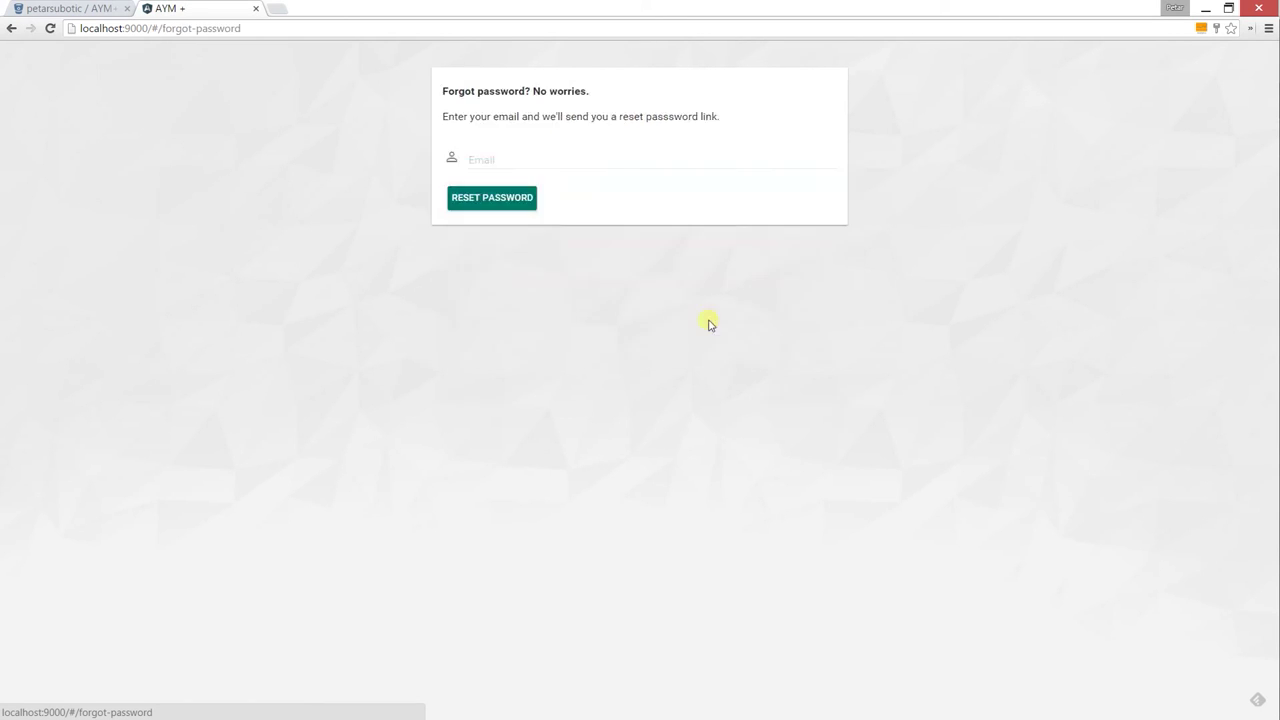
click(573, 161)
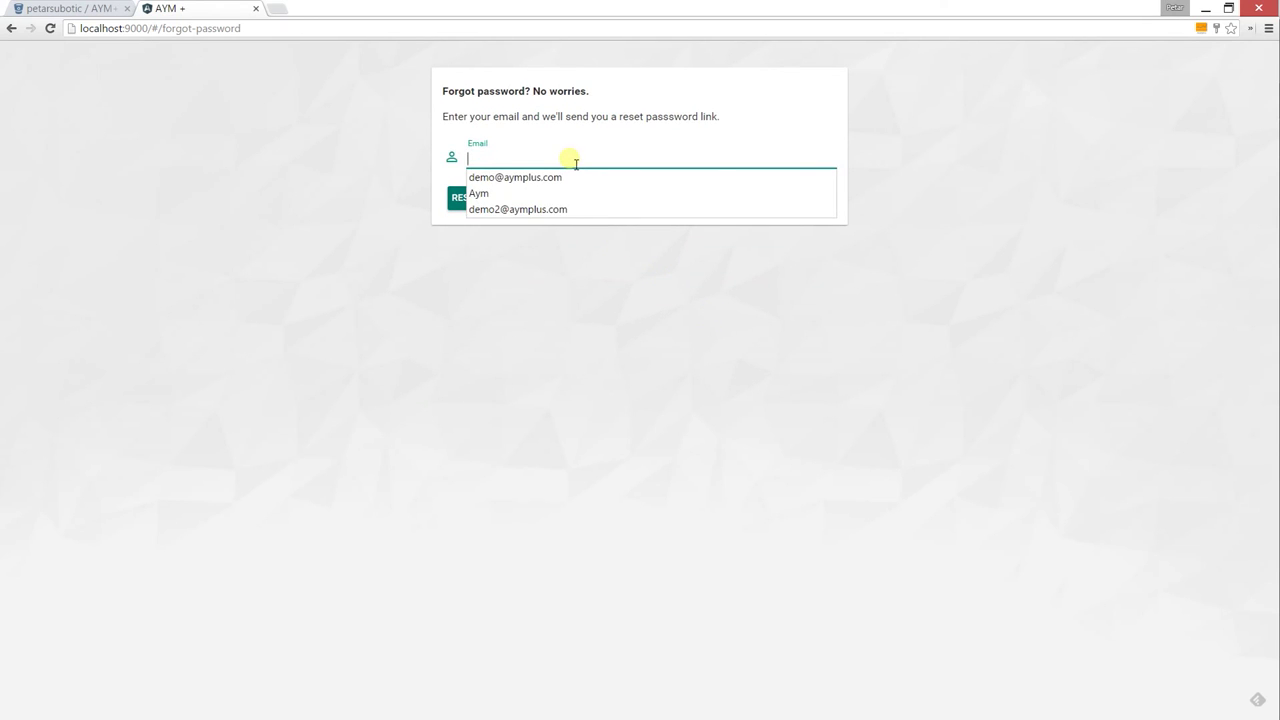
text(pe)
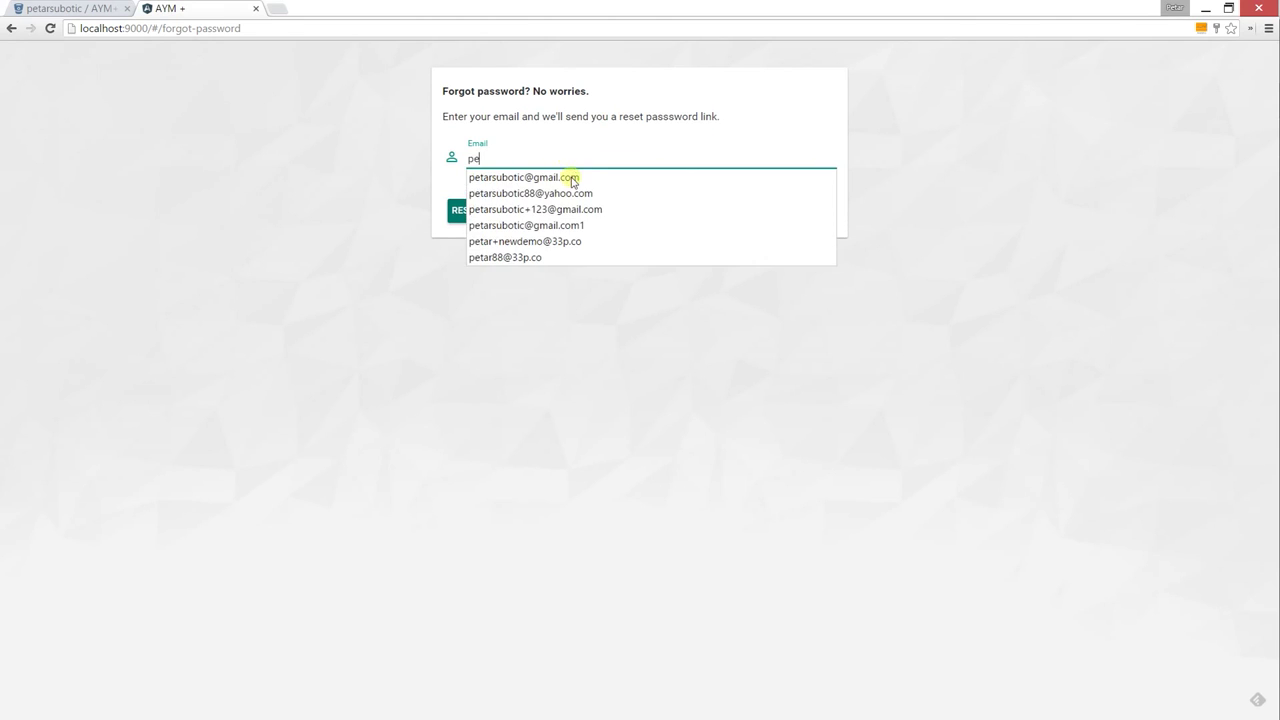
click(571, 175)
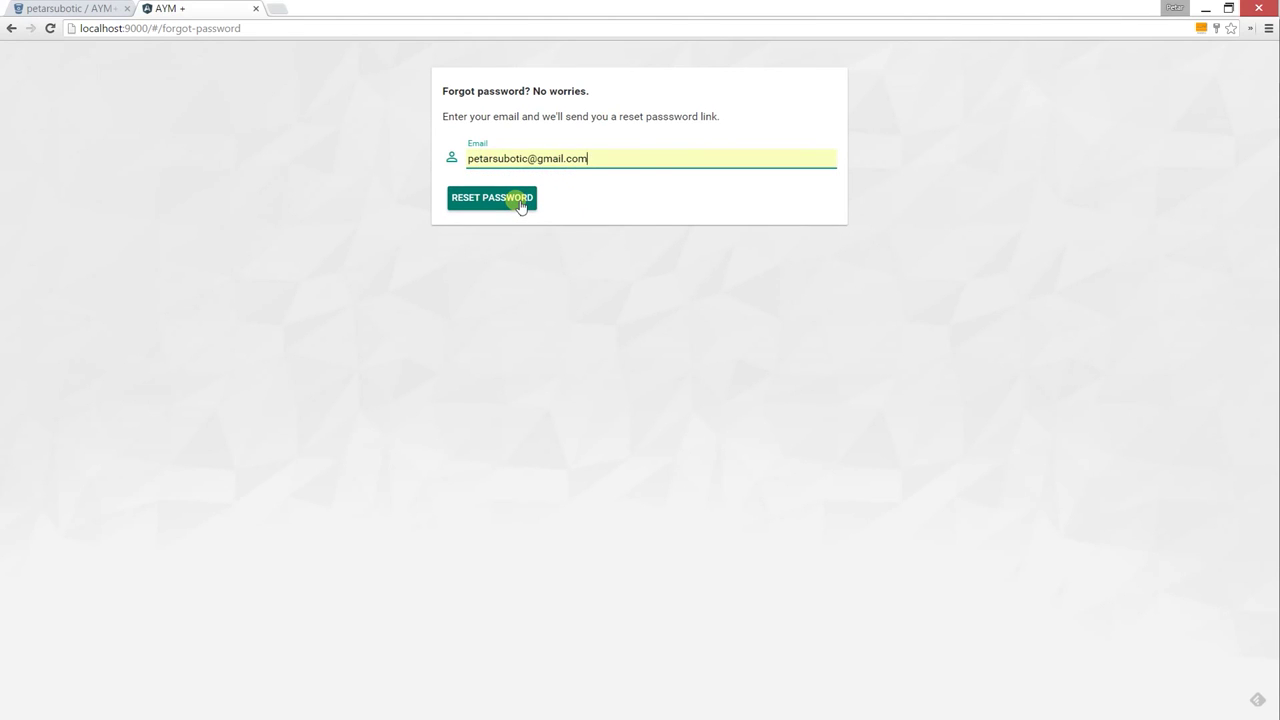
click(520, 204)
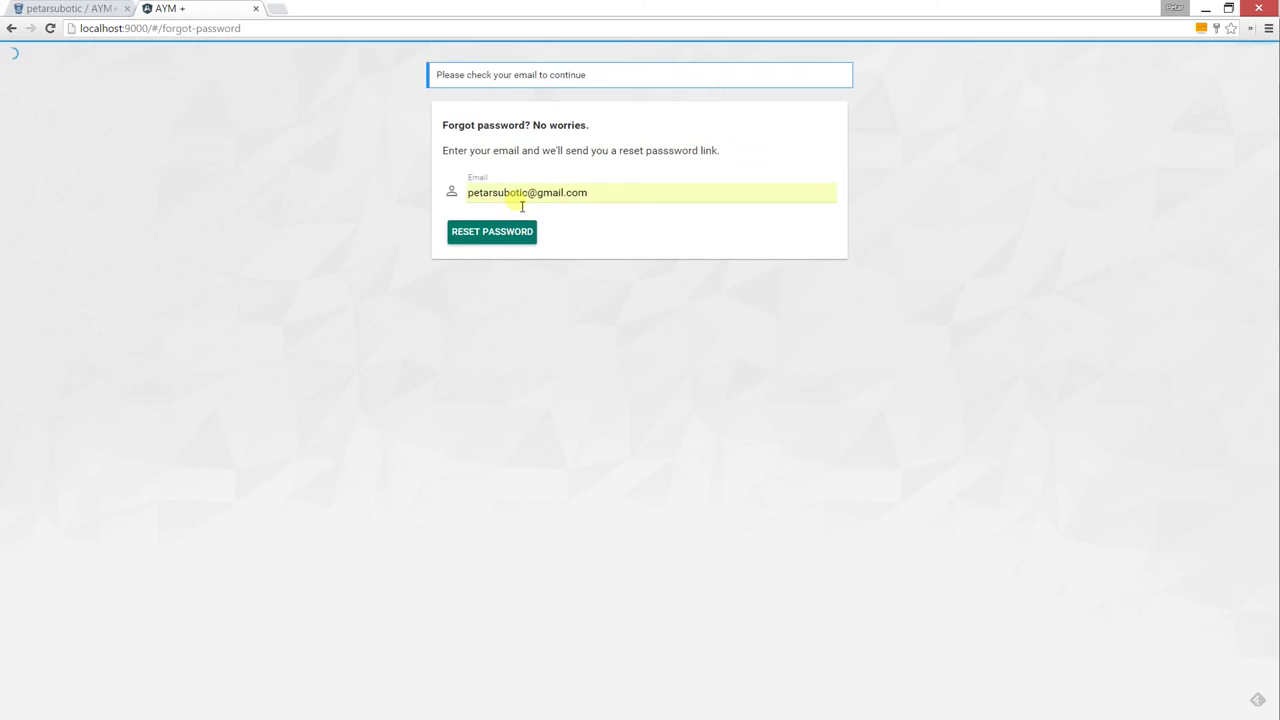